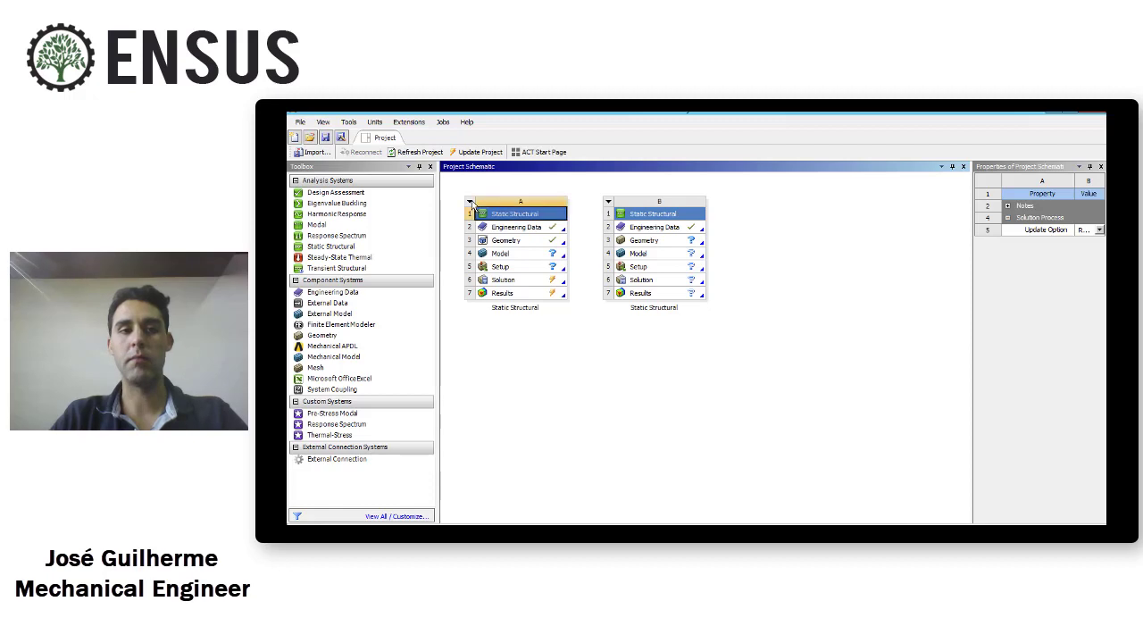
# Delete the first Static Structural analysis system.
pyautogui.click(470, 202)
pyautogui.click(502, 287)
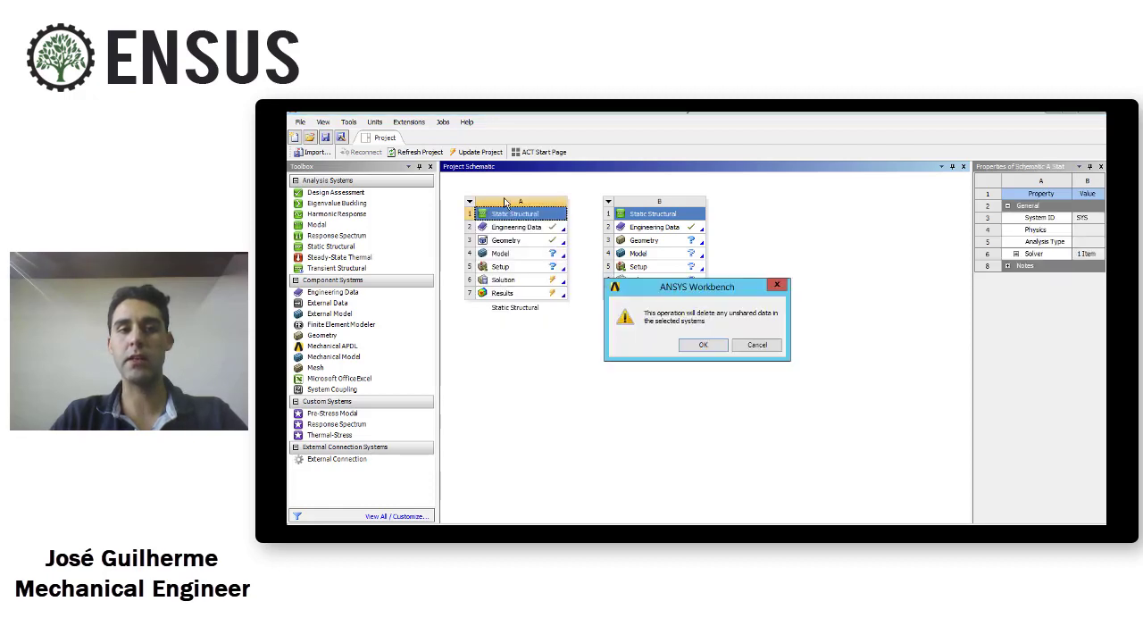
pyautogui.click(693, 347)
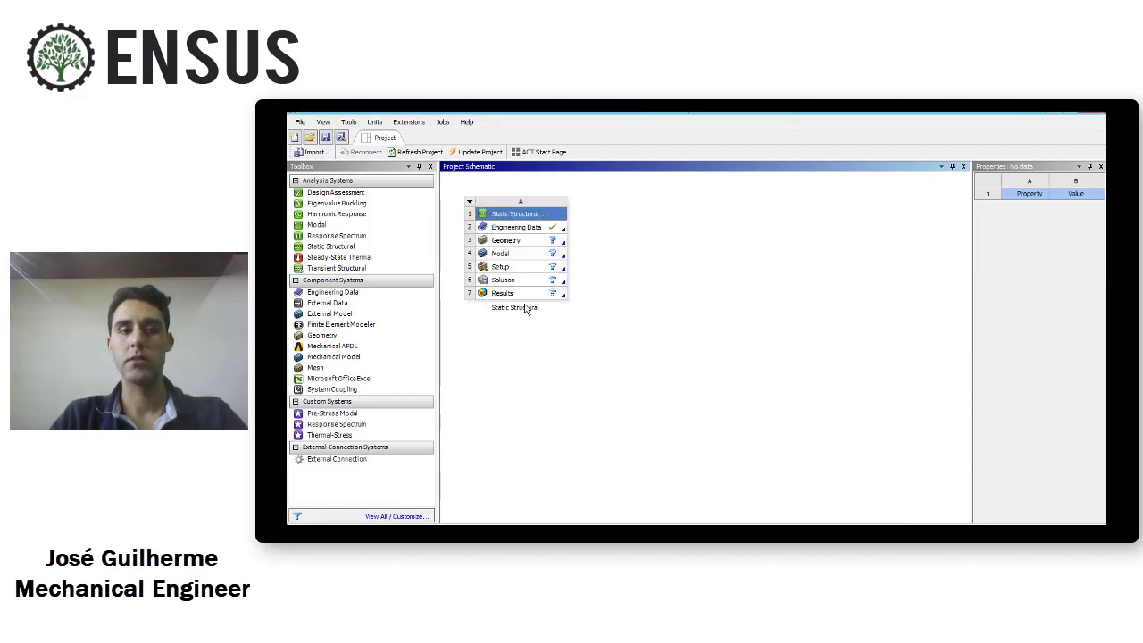
# Import Coordinate System.STEP as the geometry of the remaining system.
pyautogui.click(547, 241)
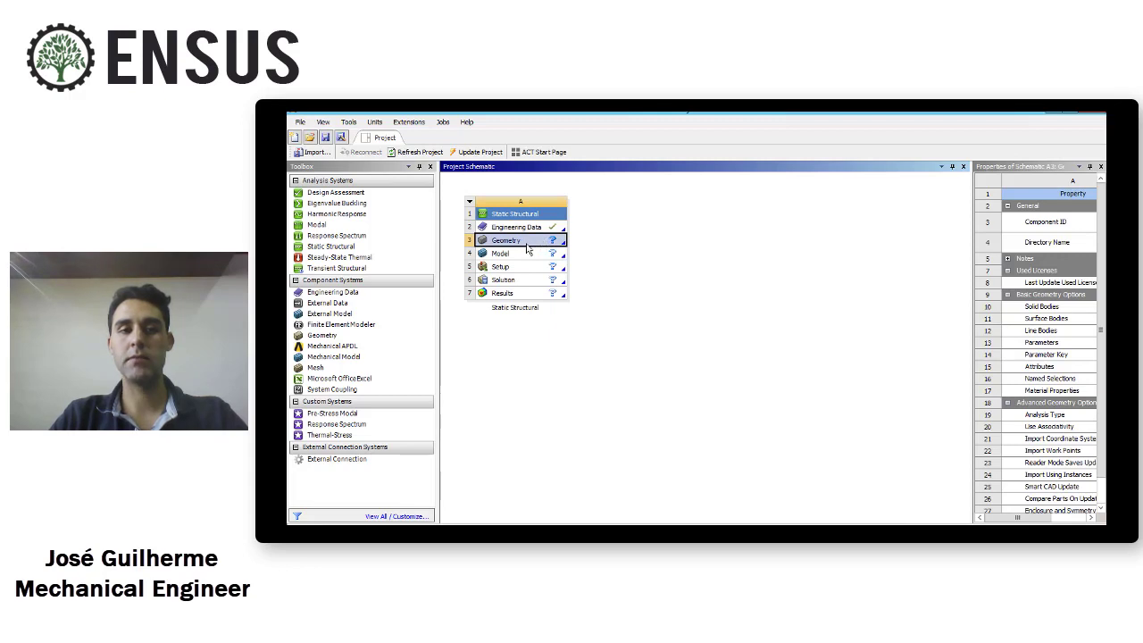
pyautogui.rightClick(527, 249)
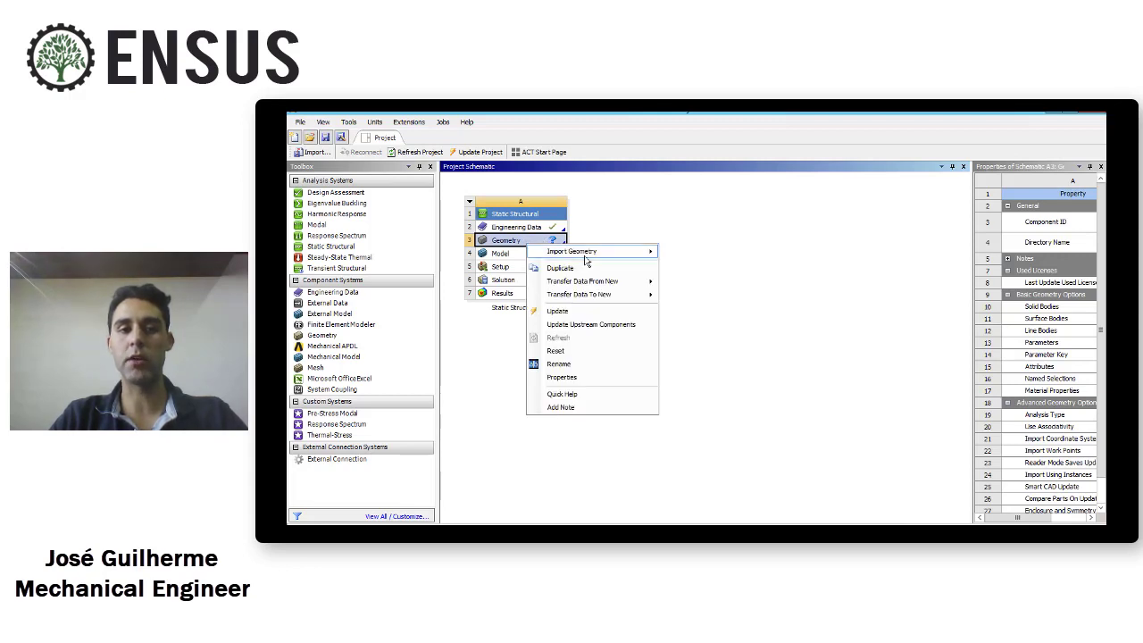
pyautogui.moveTo(648, 251)
pyautogui.click(694, 252)
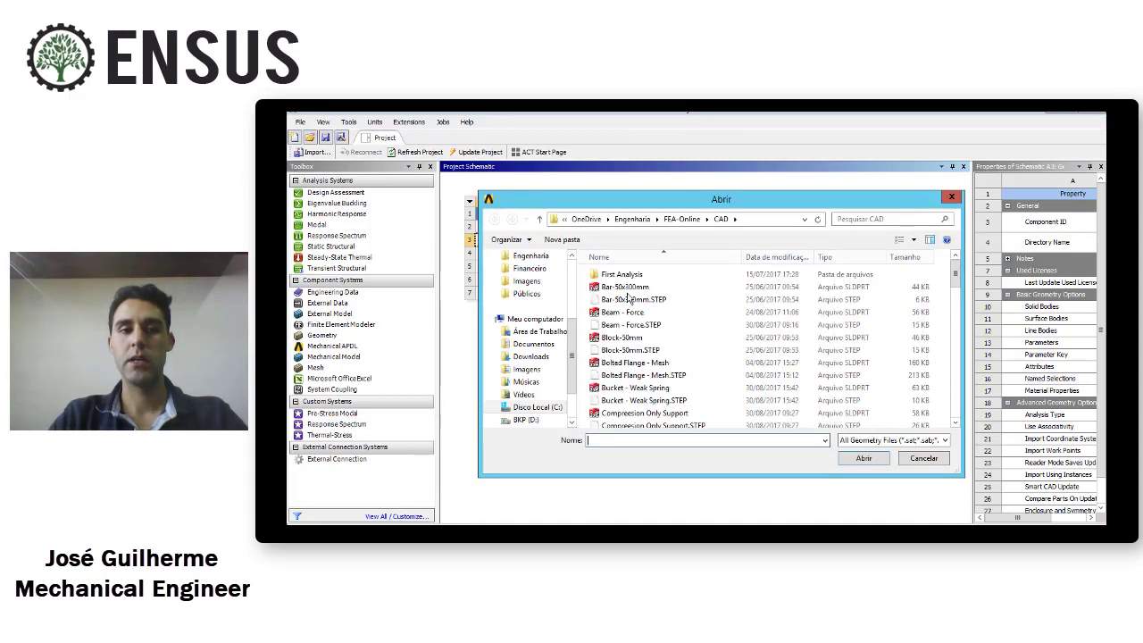
pyautogui.click(633, 301)
pyautogui.click(643, 412)
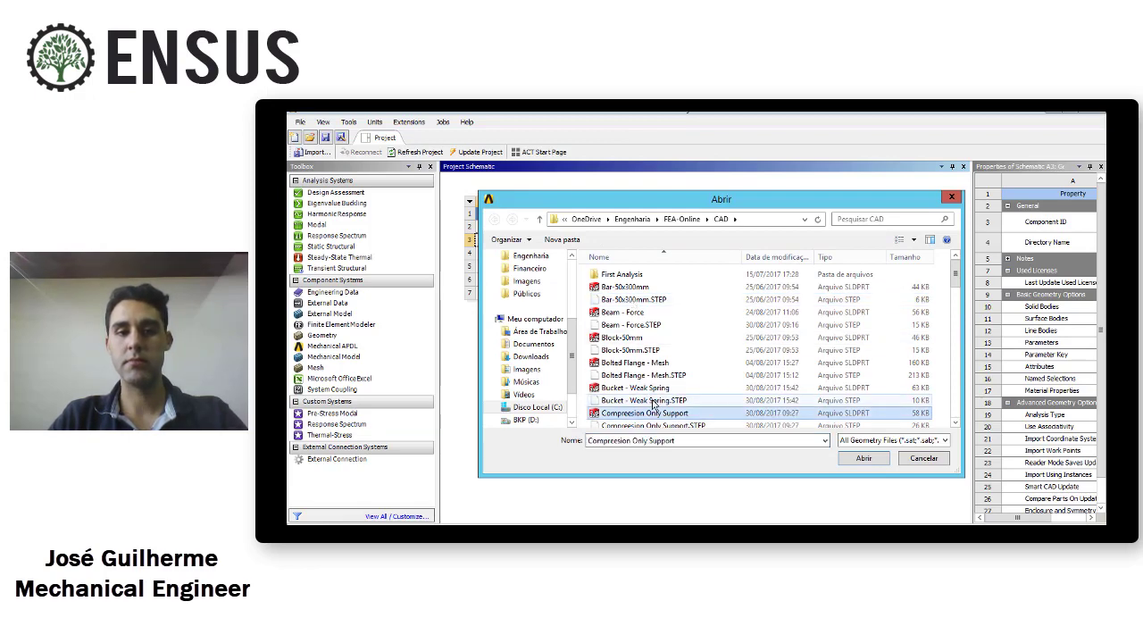
pyautogui.scroll(-2, 644, 404)
pyautogui.scroll(-3, 648, 402)
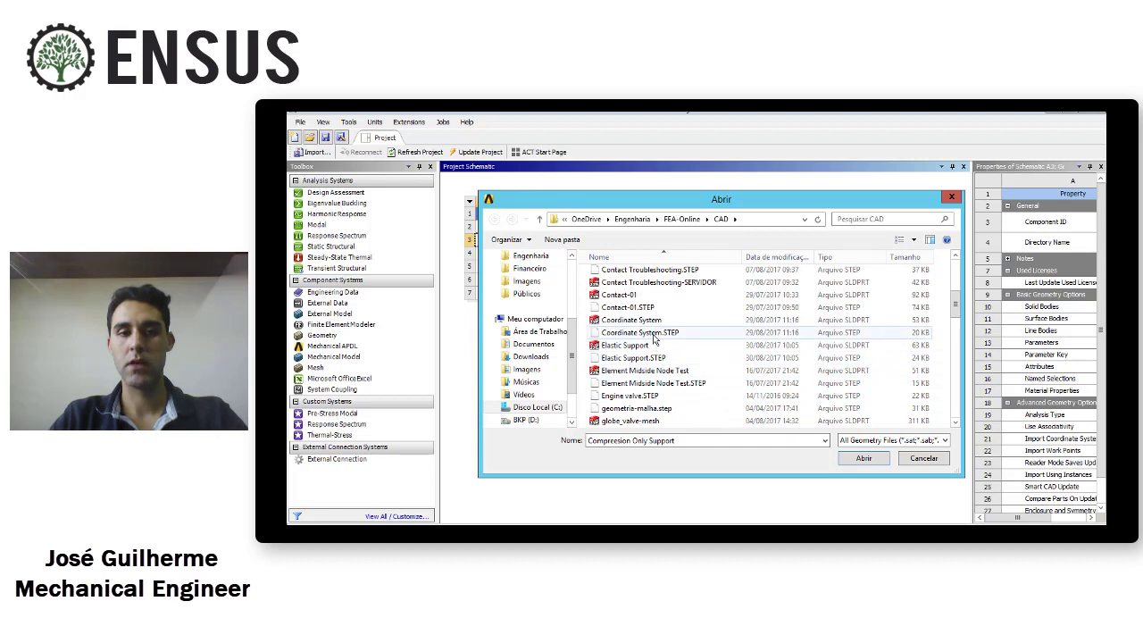
pyautogui.doubleClick(655, 334)
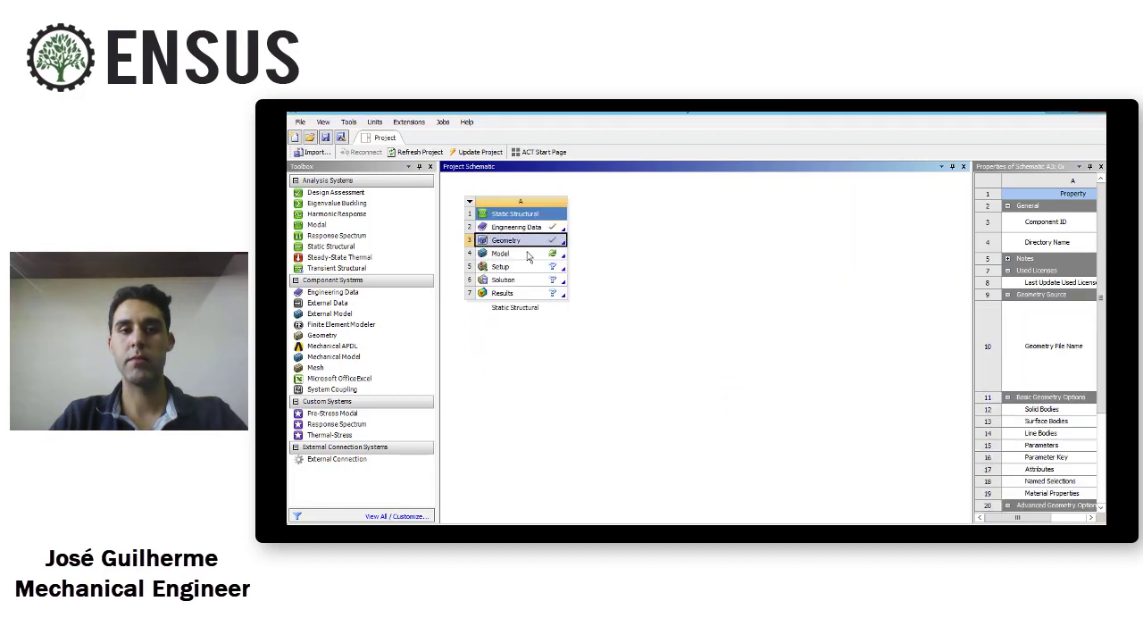
# Open the model in Mechanical and orbit the bent tube to inspect it.
pyautogui.click(529, 255)
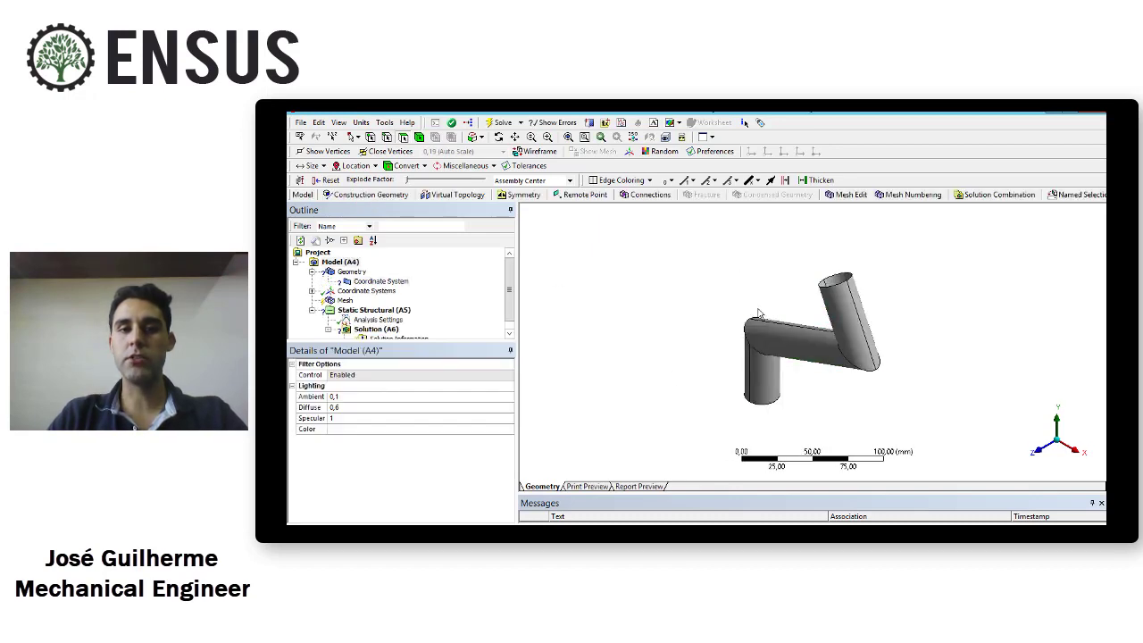
pyautogui.moveTo(787, 320); pyautogui.dragTo(828, 350, button='middle')
pyautogui.scroll(-2, 802, 312)
pyautogui.scroll(2, 829, 378)
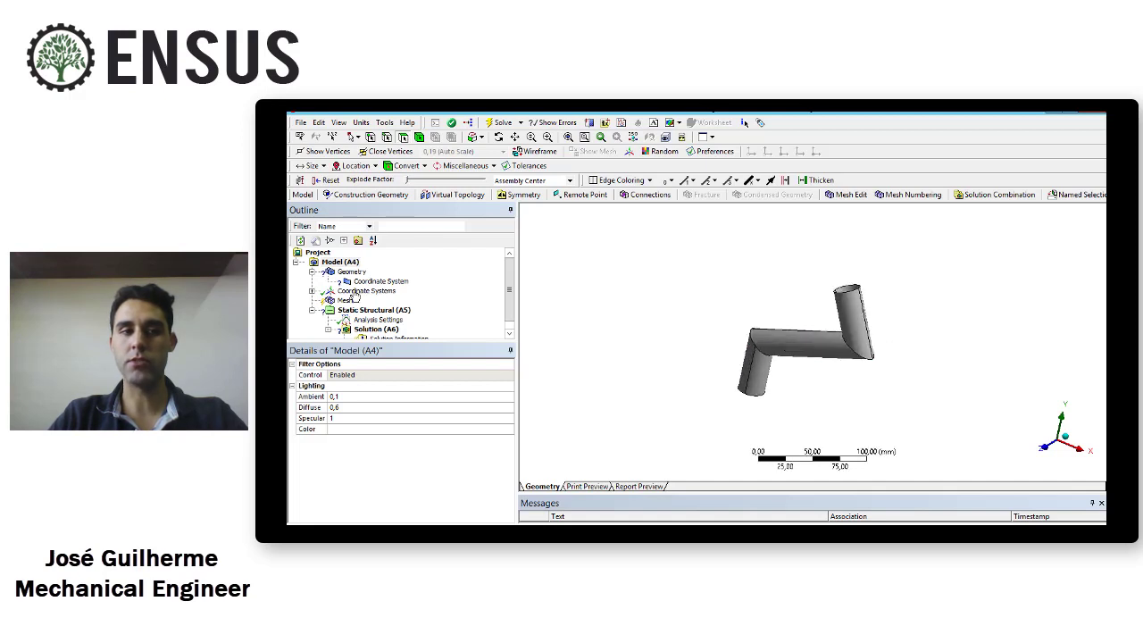
# Set the Coordinate System surface body's thickness to 3 mm.
pyautogui.click(381, 281)
pyautogui.click(400, 429)
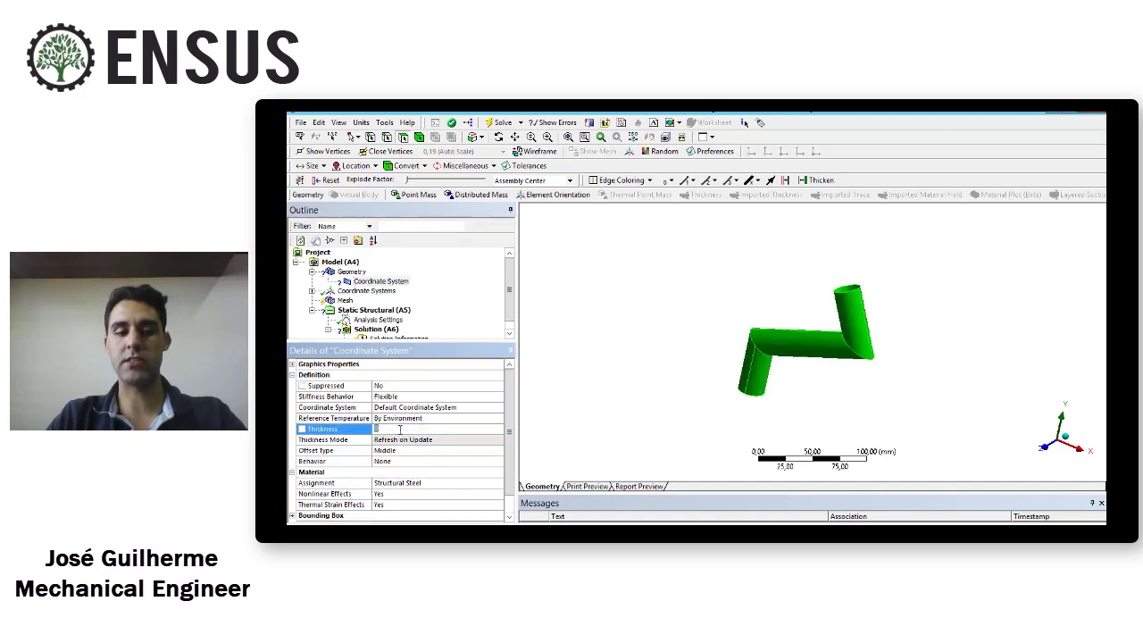
pyautogui.write('3')
pyautogui.press('Return')
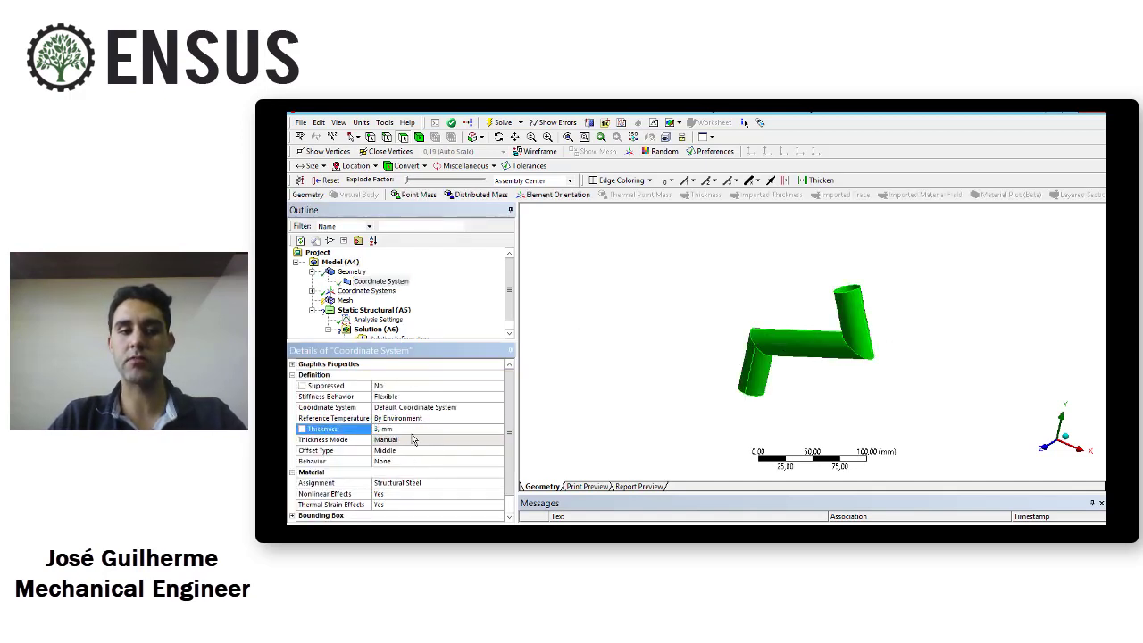
pyautogui.scroll(-2, 674, 331)
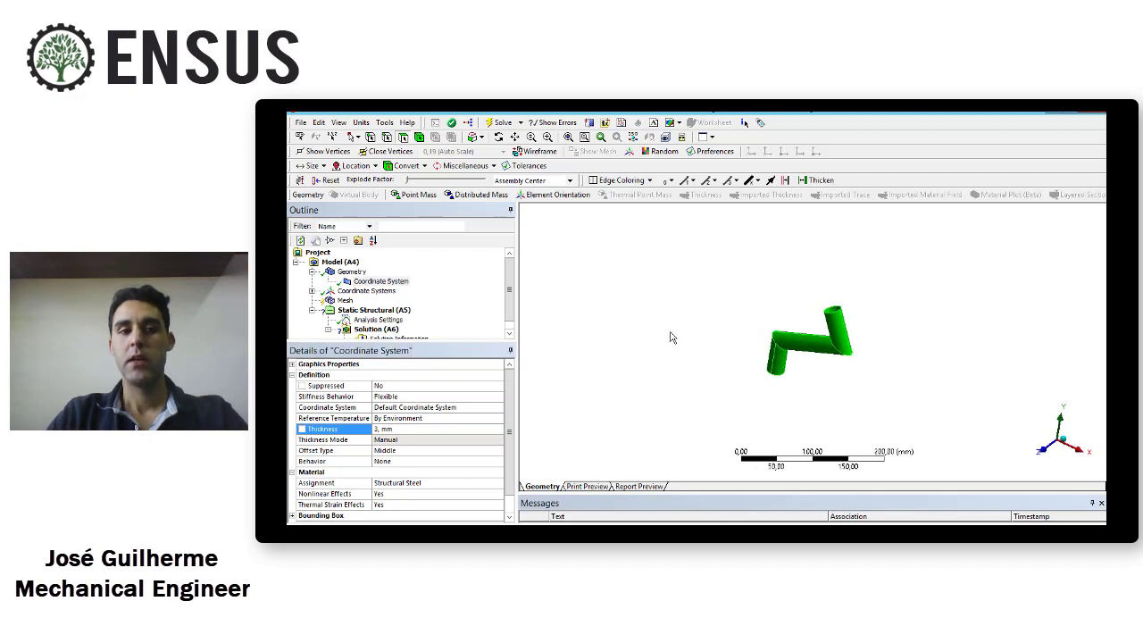
pyautogui.click(313, 271)
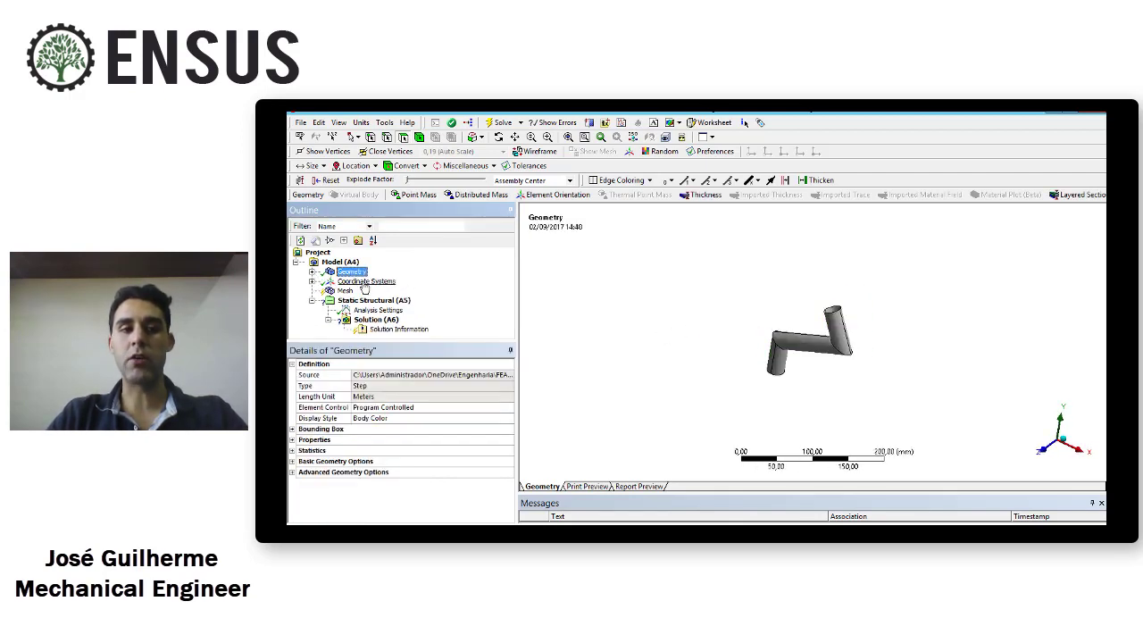
# Expand Coordinate Systems in the Outline and view the global triad on the tube.
pyautogui.click(312, 281)
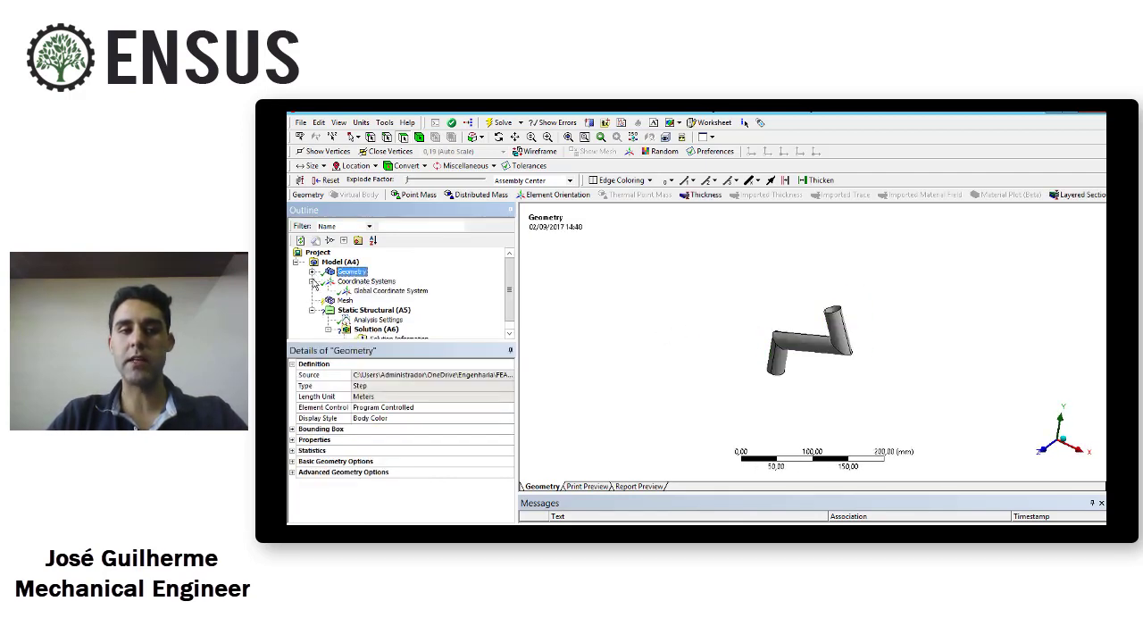
pyautogui.click(366, 282)
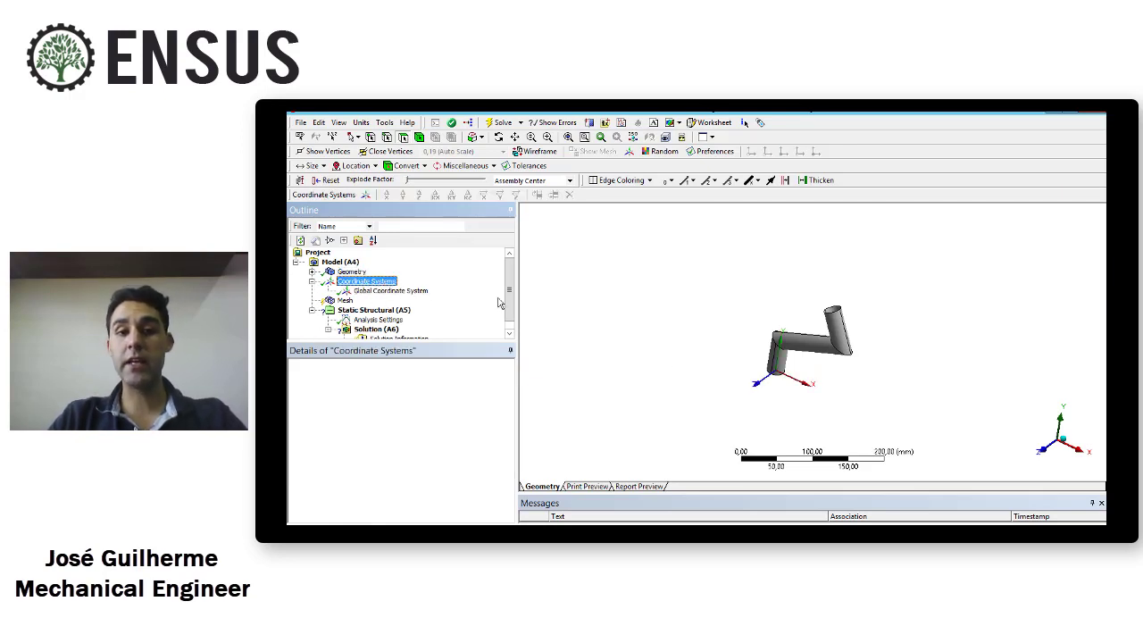
pyautogui.moveTo(765, 370)
pyautogui.mouseDown(button='middle')
pyautogui.moveTo(792, 375)
pyautogui.moveTo(782, 397)
pyautogui.moveTo(758, 393)
pyautogui.moveTo(799, 373)
pyautogui.moveTo(782, 376)
pyautogui.mouseUp(button='middle')
pyautogui.scroll(2, 781, 398)
pyautogui.scroll(-2, 758, 393)
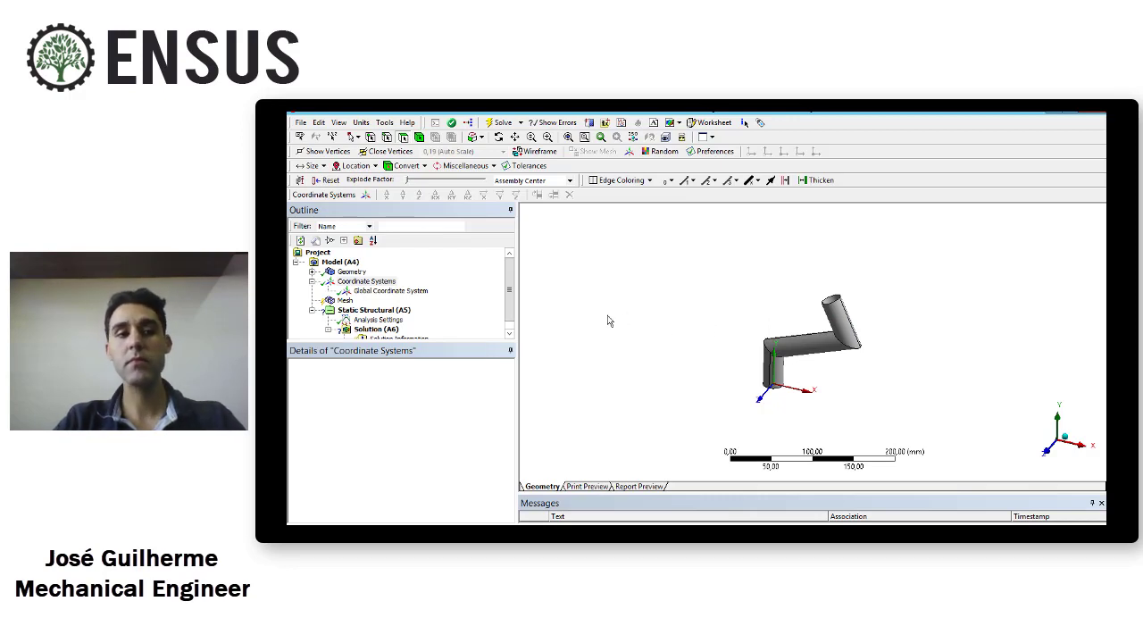
# Insert a new Coordinate System under the Coordinate Systems group.
pyautogui.click(371, 283)
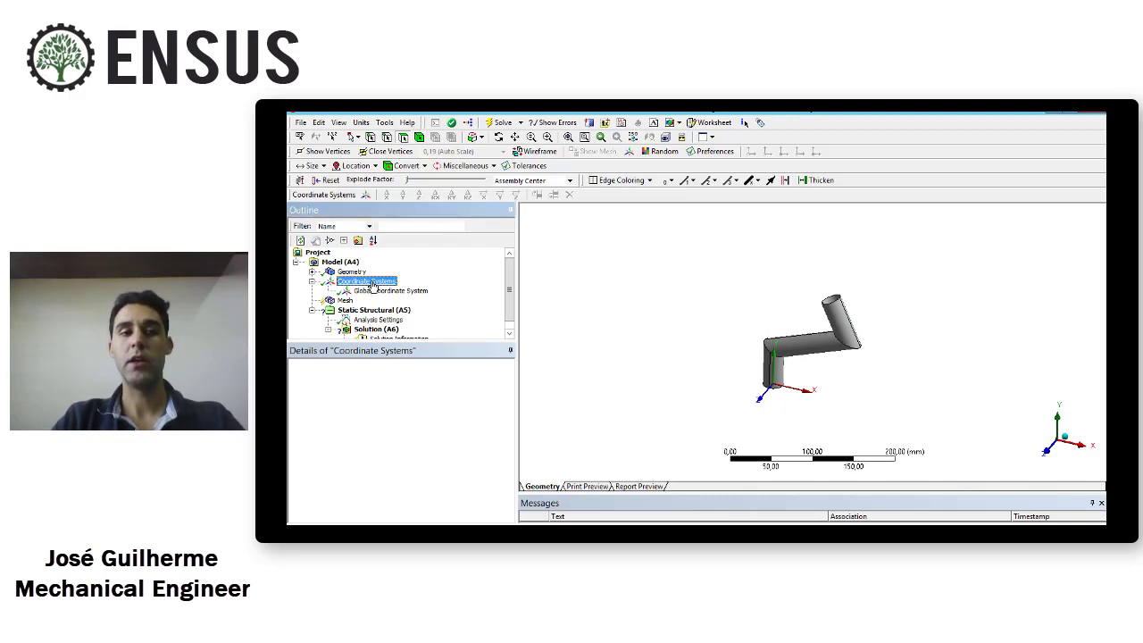
pyautogui.rightClick(371, 283)
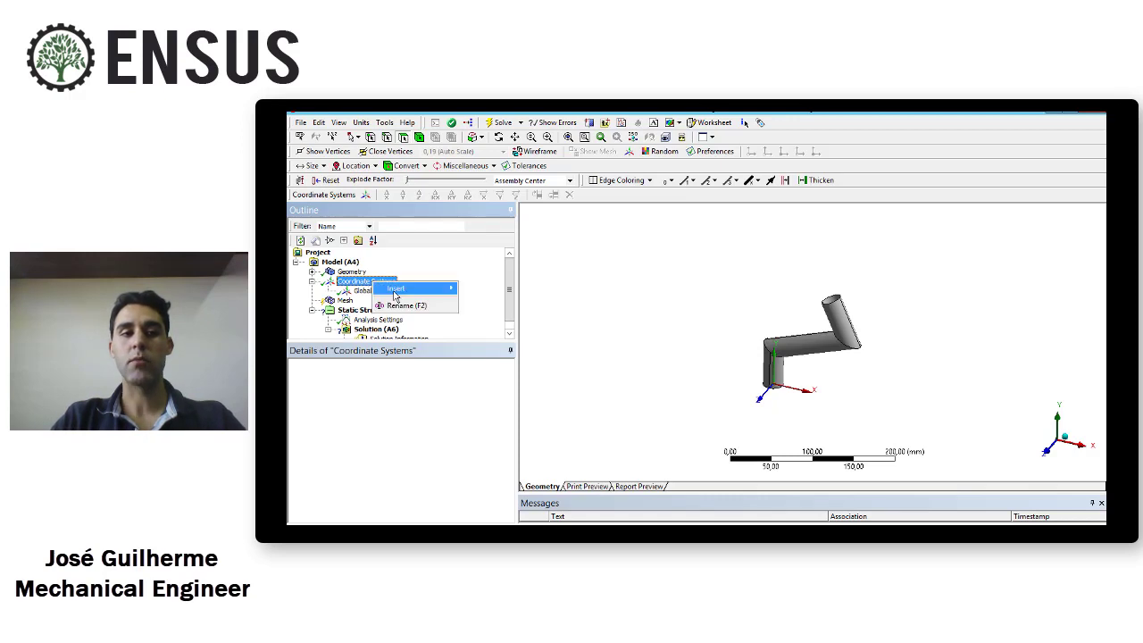
pyautogui.moveTo(397, 293)
pyautogui.click(486, 289)
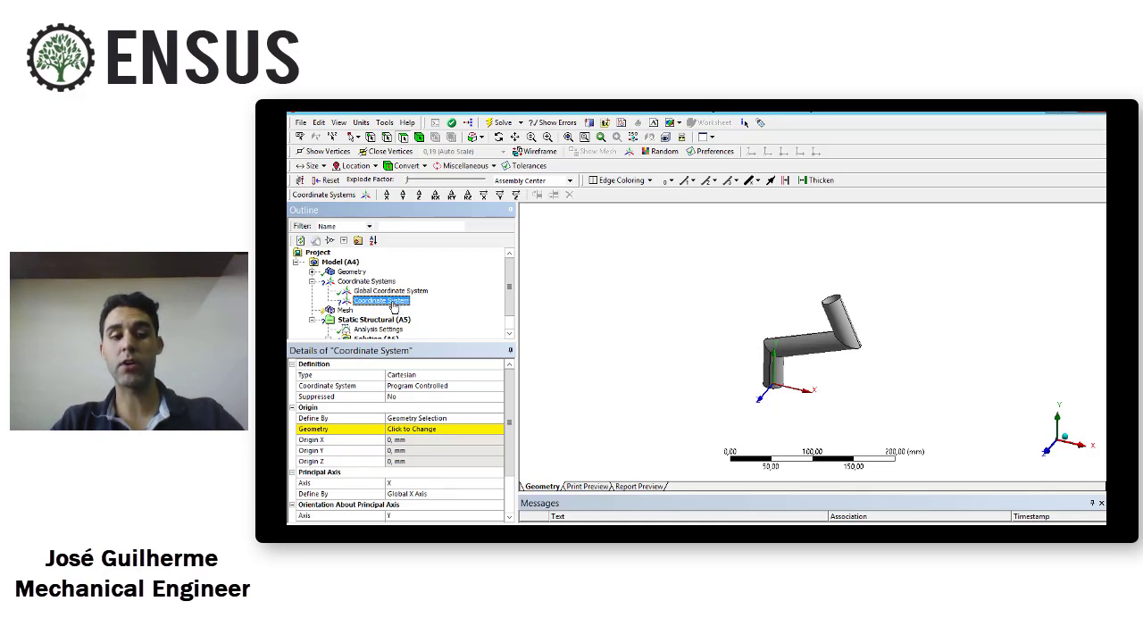
# Rename the new coordinate system to ABC.
pyautogui.click(393, 302)
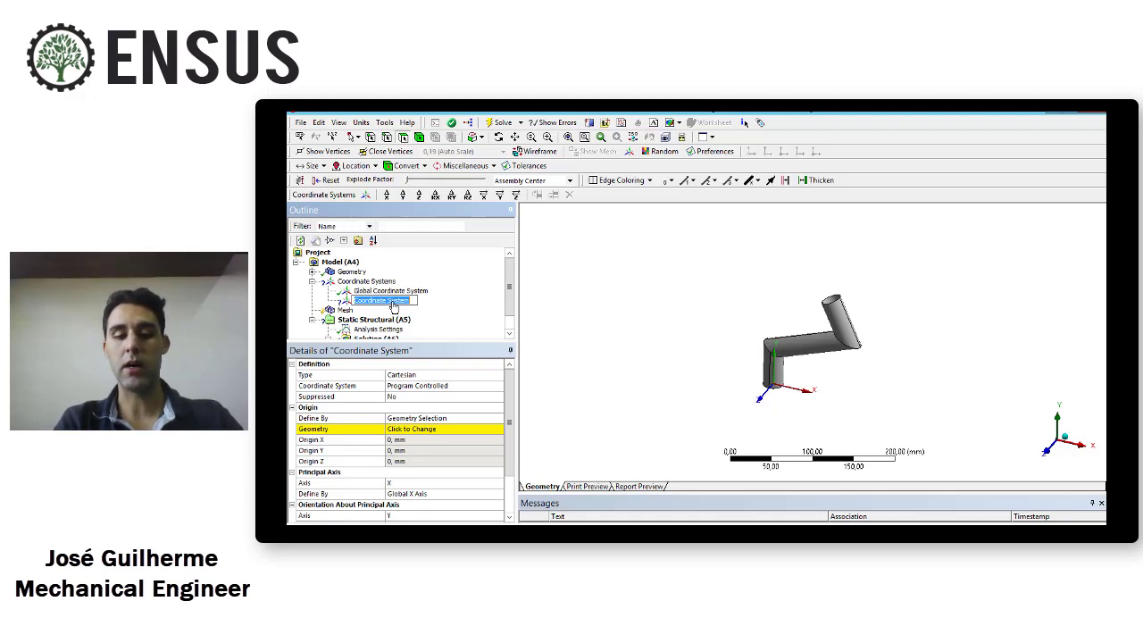
pyautogui.write('ABC')
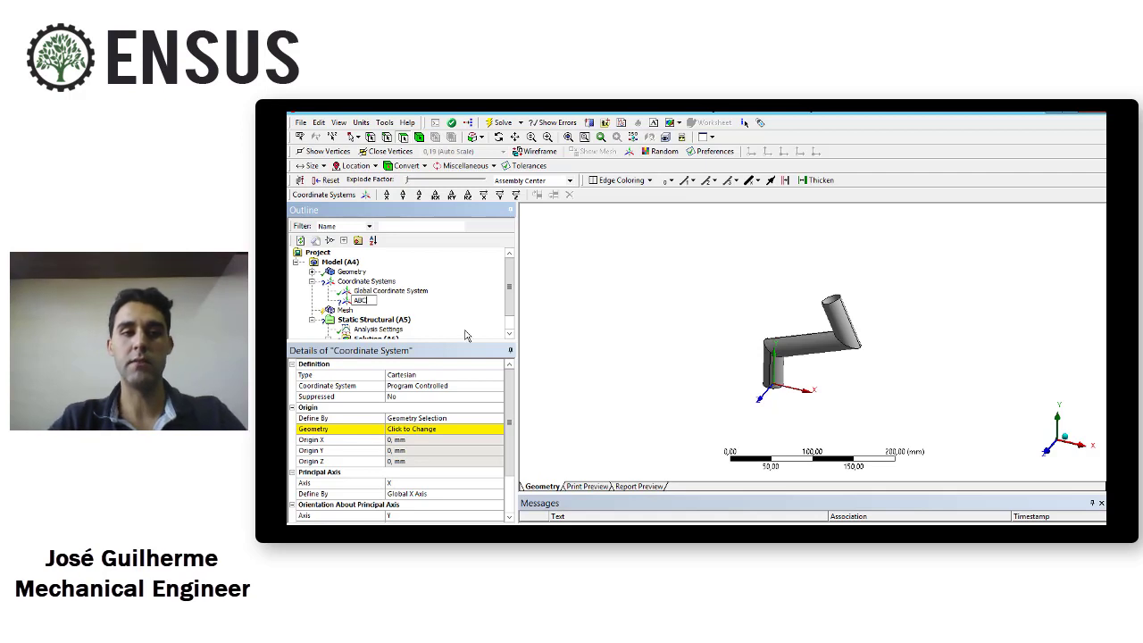
pyautogui.click(630, 279)
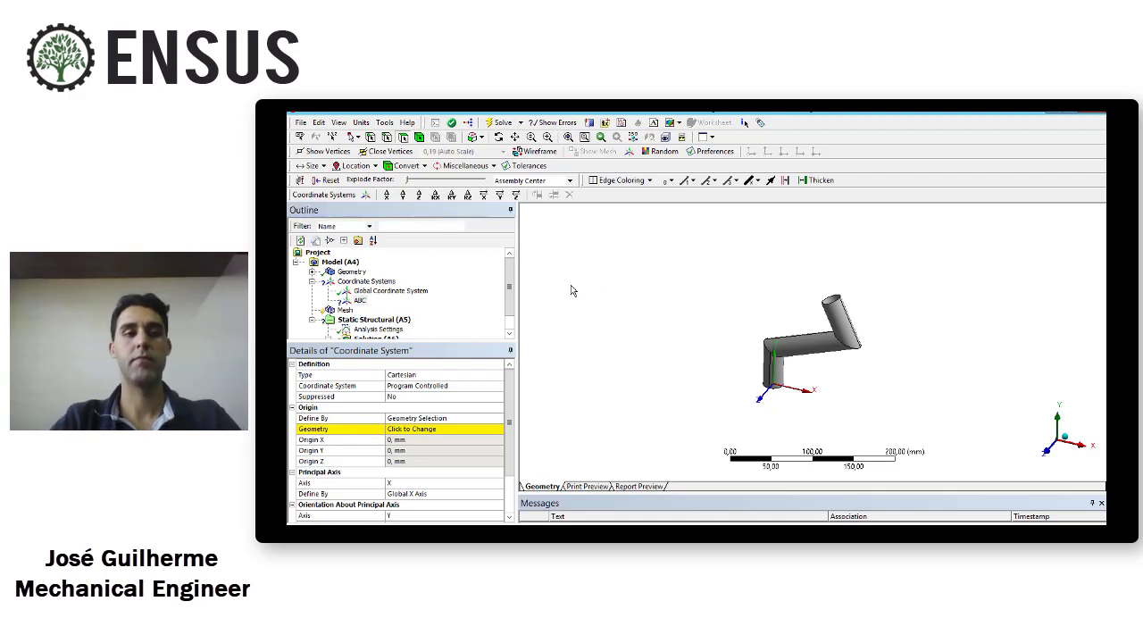
pyautogui.click(361, 303)
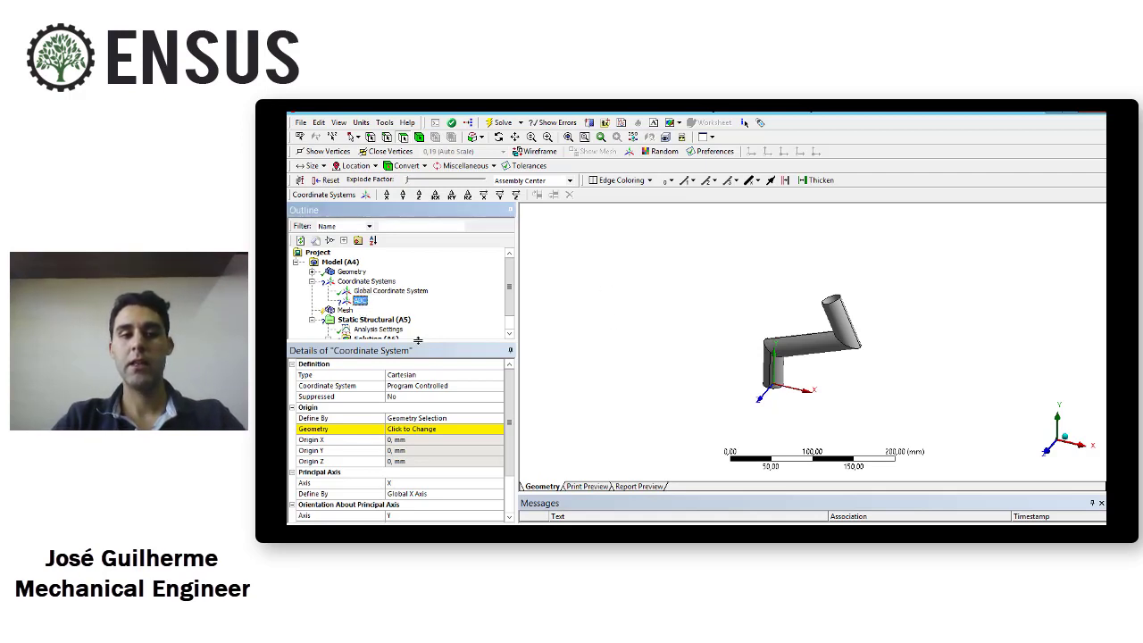
# Enlarge the Details pane, zoom in and select the lower tube's face.
pyautogui.moveTo(420, 343); pyautogui.dragTo(420, 318)
pyautogui.click(630, 342)
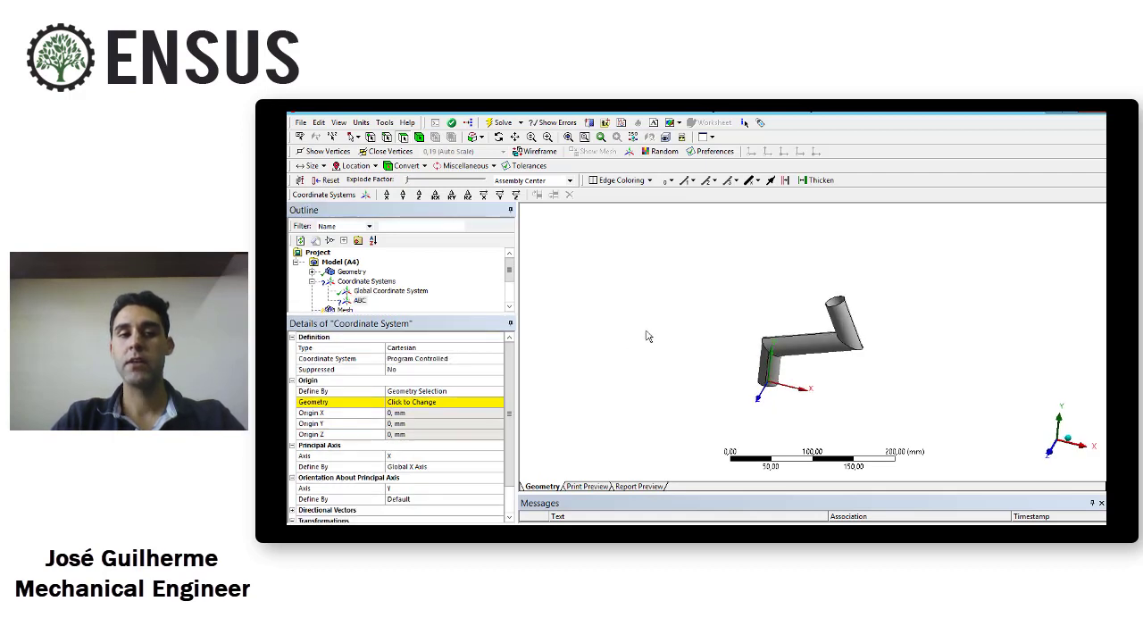
pyautogui.scroll(2, 733, 378)
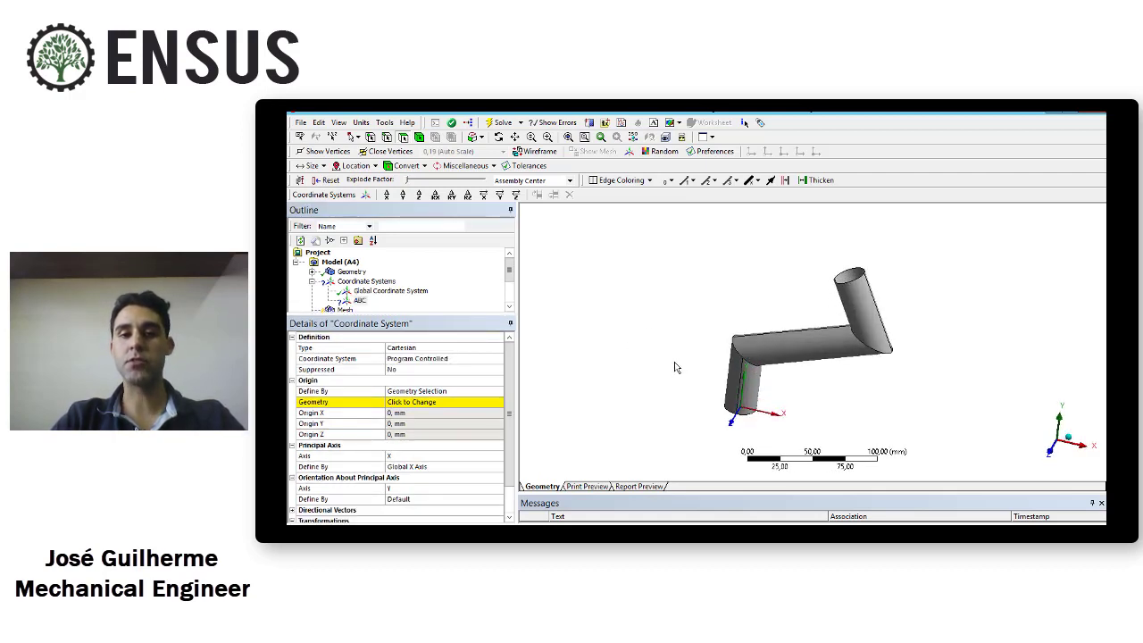
pyautogui.scroll(1, 741, 383)
pyautogui.click(743, 384)
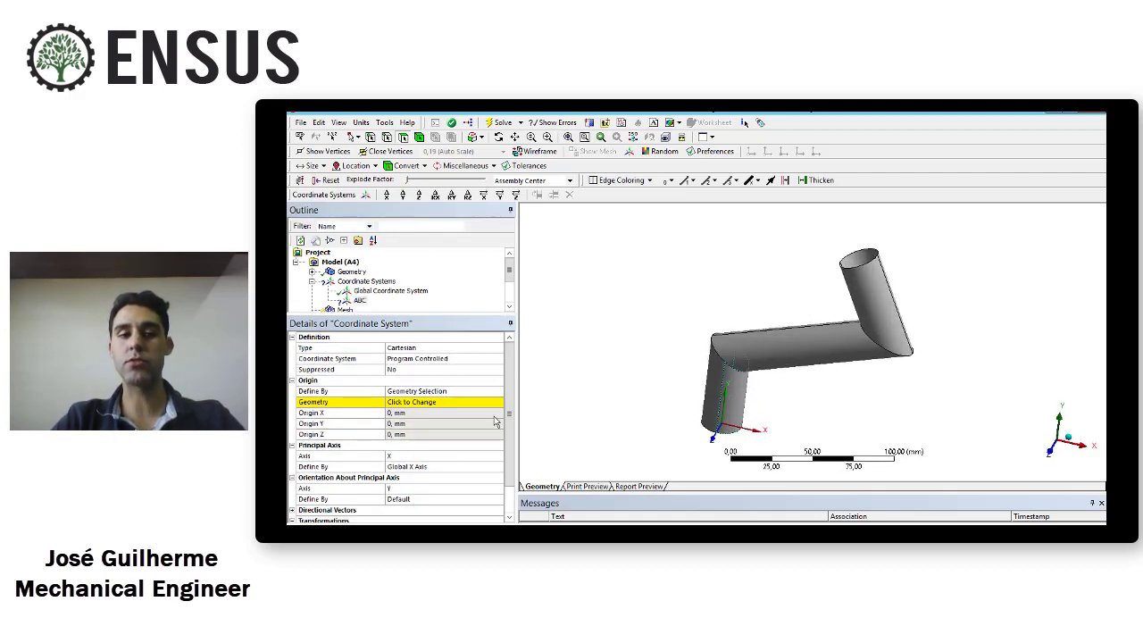
# Set ABC's origin Define By to Geometry Selection.
pyautogui.click(444, 392)
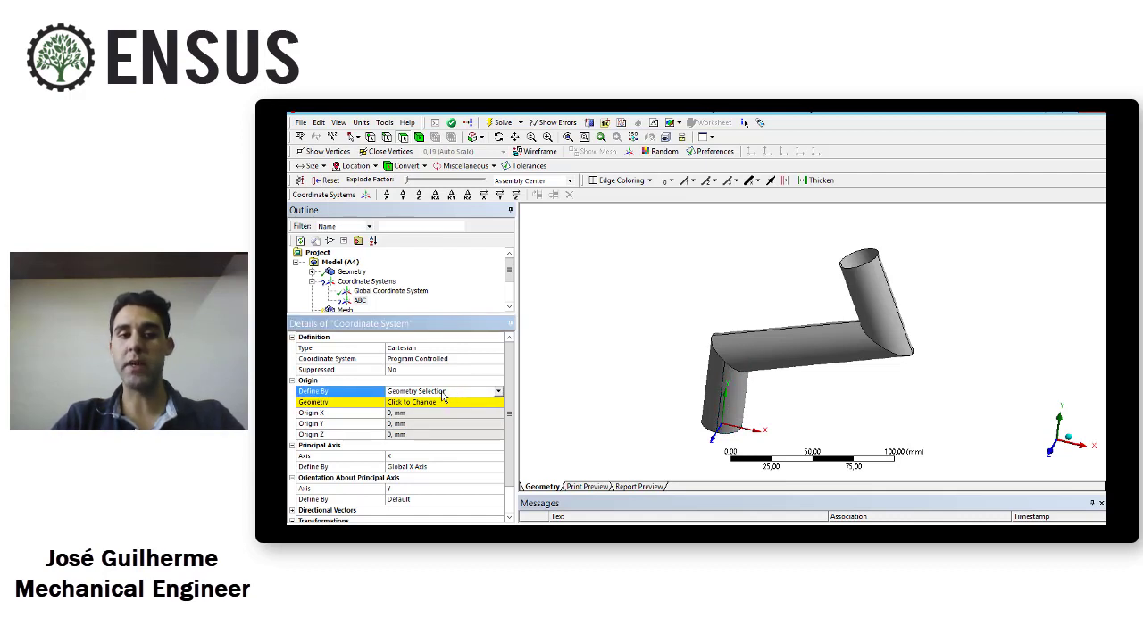
pyautogui.click(499, 392)
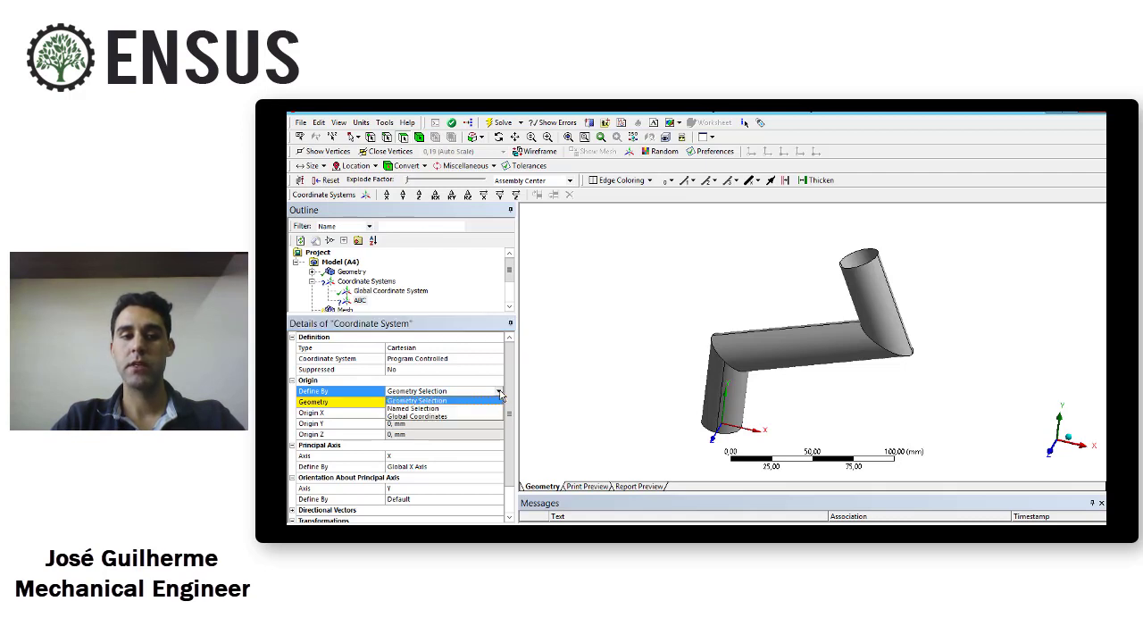
pyautogui.click(442, 402)
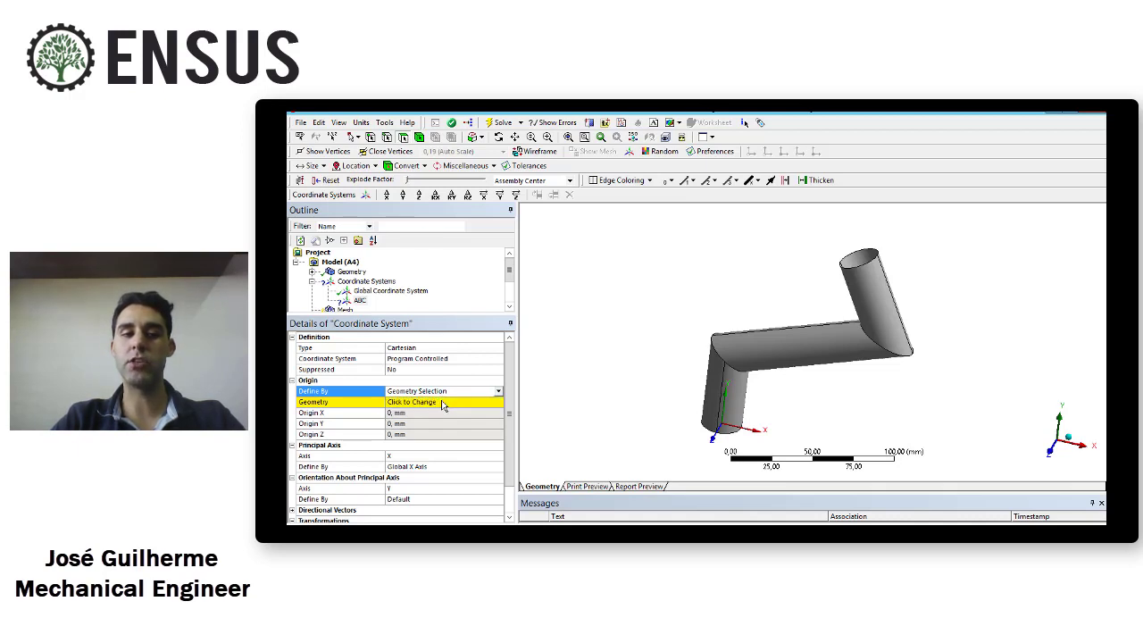
# Select the horizontal tube's outer face for the origin.
pyautogui.moveTo(640, 339); pyautogui.dragTo(620, 342, button='middle')
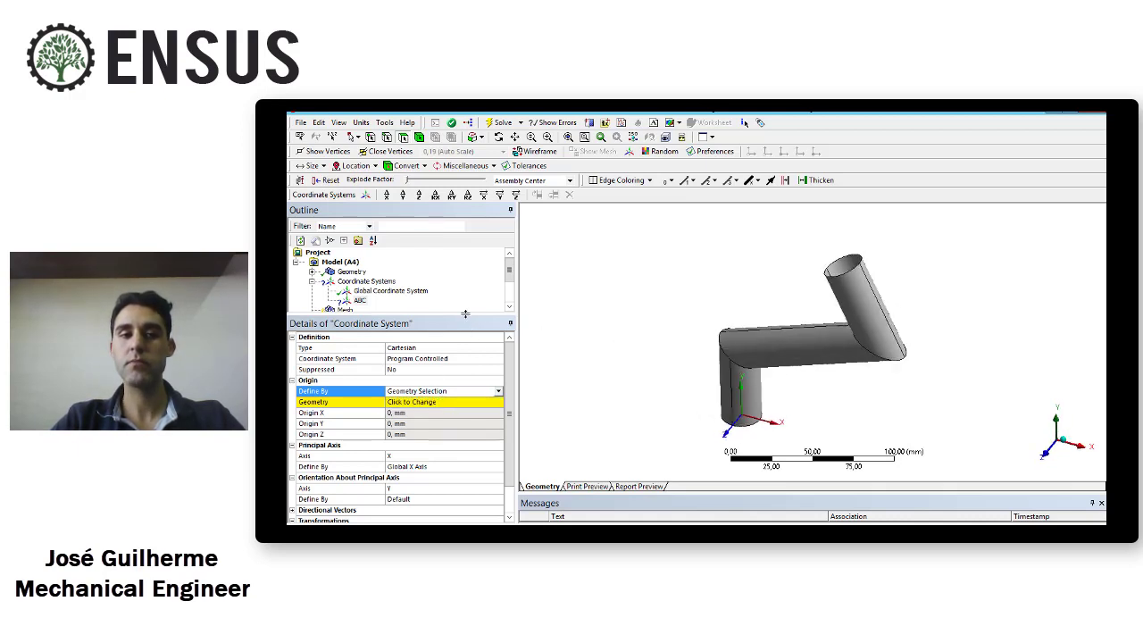
pyautogui.moveTo(464, 314); pyautogui.dragTo(466, 341)
pyautogui.moveTo(664, 370); pyautogui.dragTo(791, 378, button='middle')
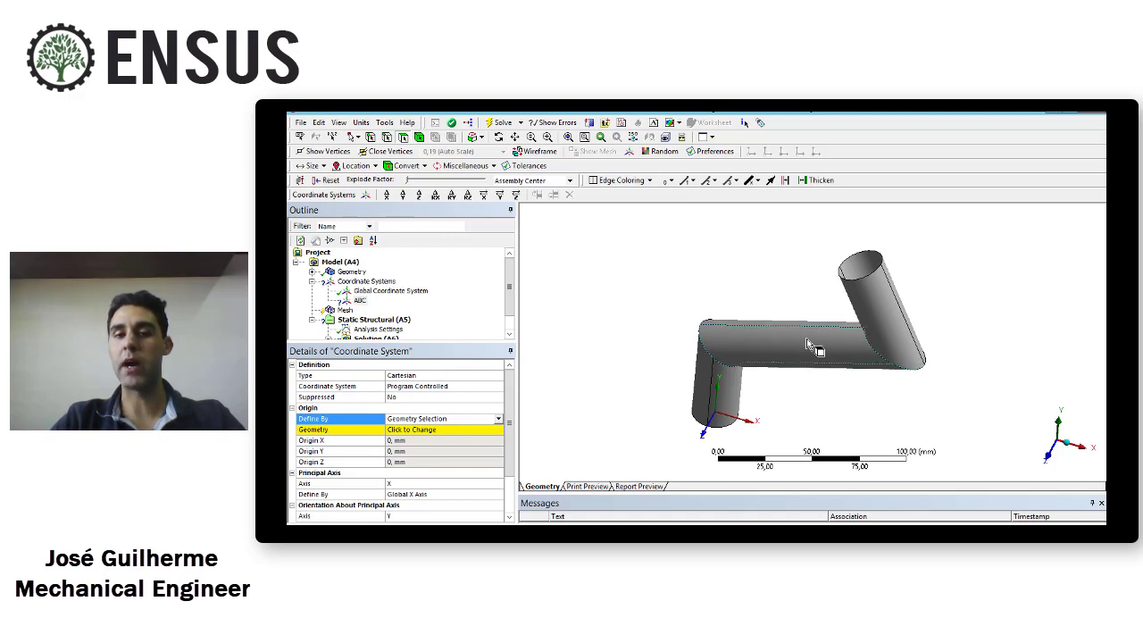
pyautogui.moveTo(791, 340); pyautogui.dragTo(798, 314, button='middle')
pyautogui.click(800, 351)
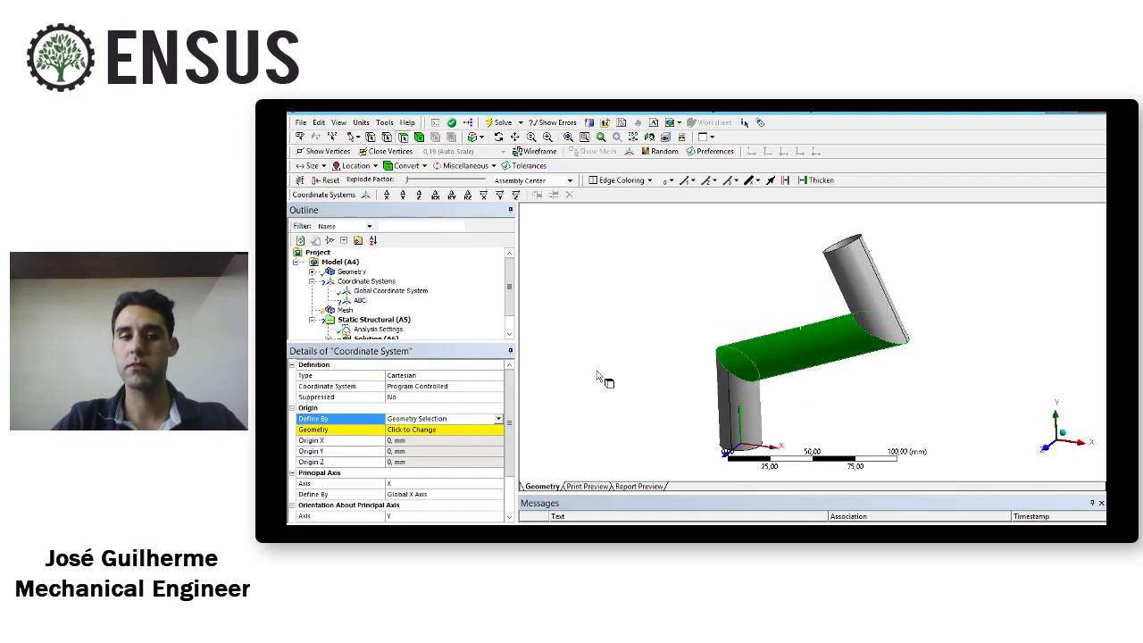
# Apply the picked face as ABC's origin, at X 48.332 mm and Y 67.591 mm.
pyautogui.click(413, 431)
pyautogui.click(410, 432)
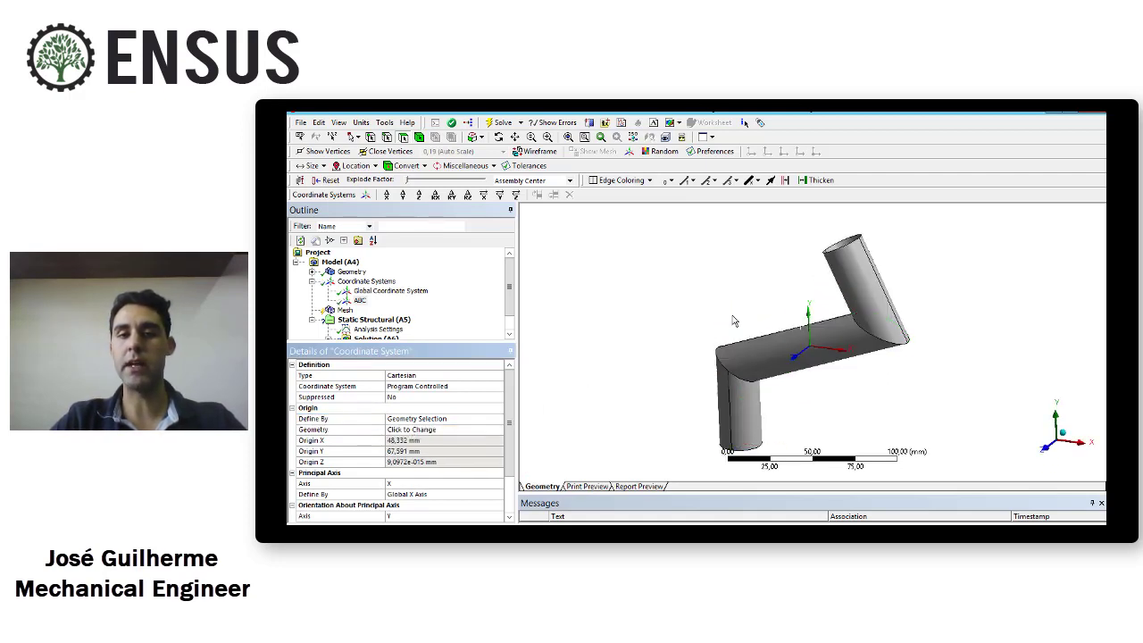
pyautogui.moveTo(733, 319); pyautogui.dragTo(759, 330, button='middle')
pyautogui.scroll(-2, 774, 342)
pyautogui.scroll(2, 822, 391)
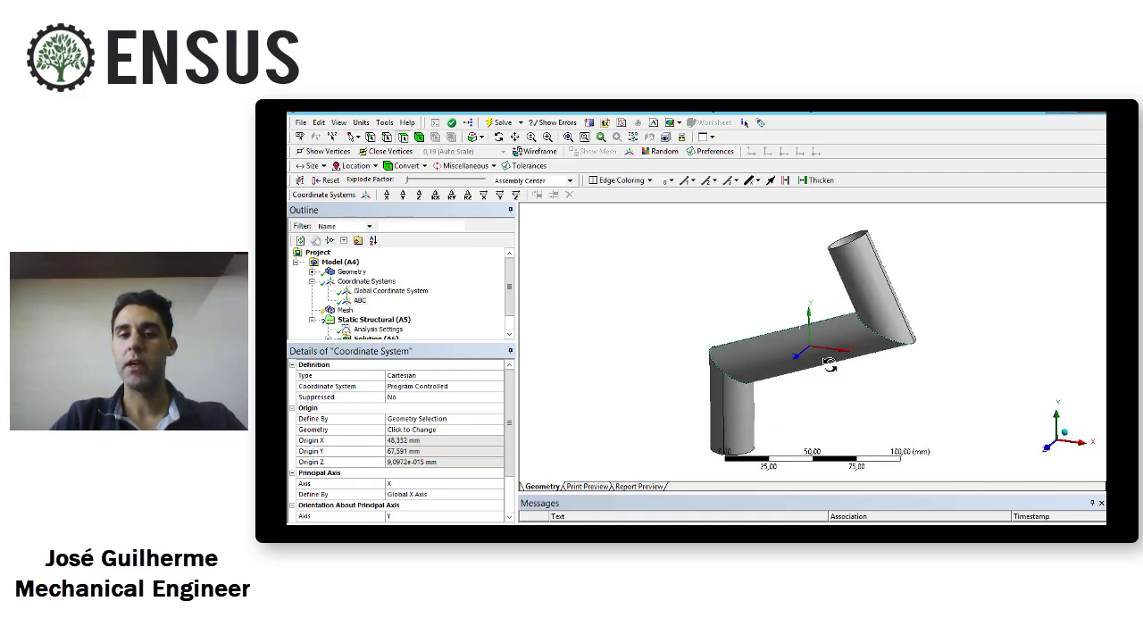
# Orbit and pan the view to inspect the ABC triad.
pyautogui.moveTo(820, 303); pyautogui.dragTo(820, 340, button='middle')
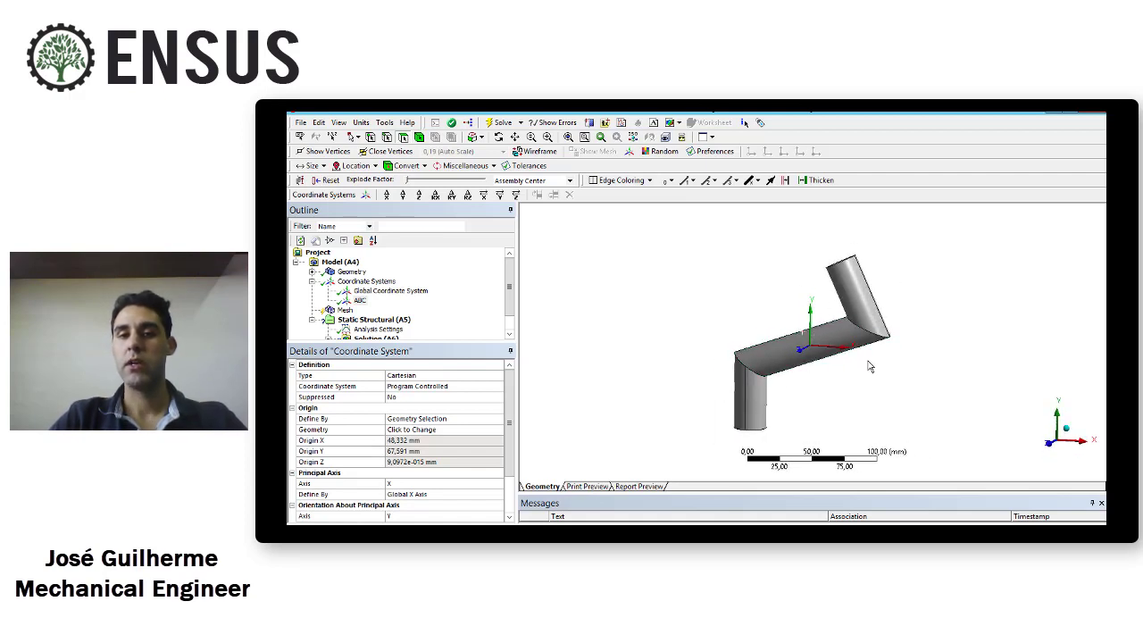
pyautogui.moveTo(835, 367); pyautogui.dragTo(801, 377, button='middle')
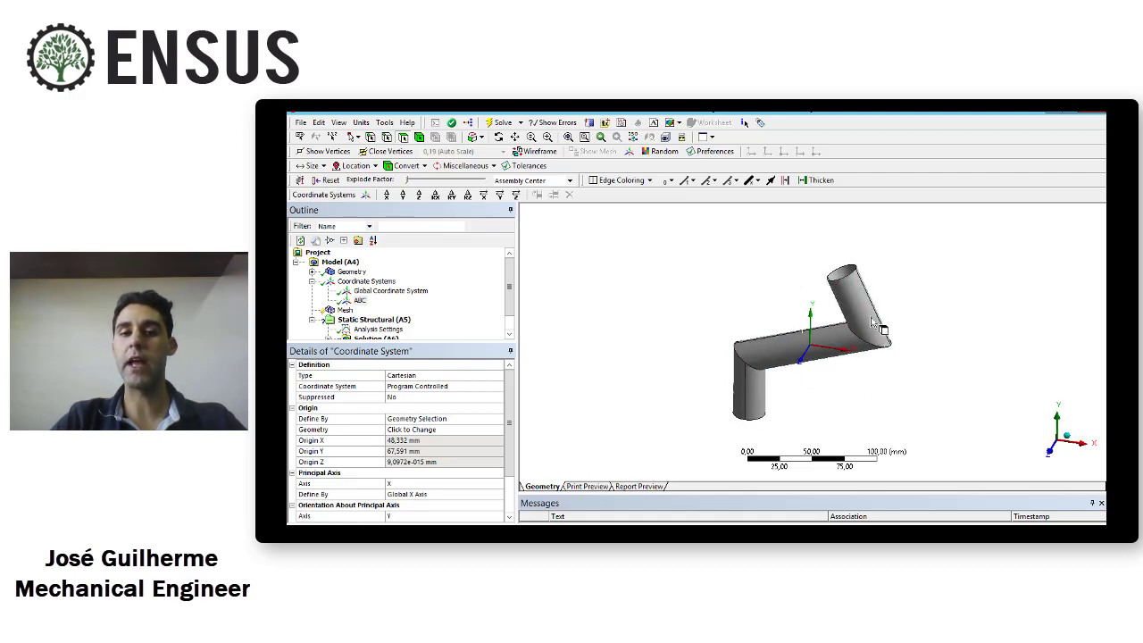
pyautogui.keyDown('ctrl'); pyautogui.moveTo(824, 396); pyautogui.dragTo(796, 384, button='middle'); pyautogui.keyUp('ctrl')
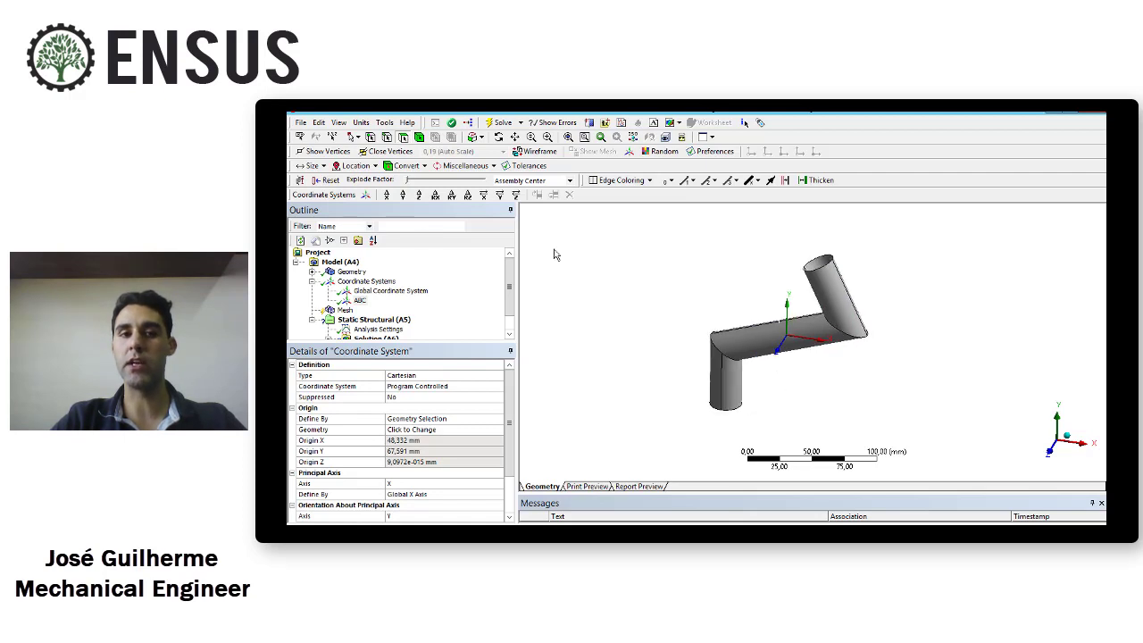
# Show all coordinate systems, orbit the model, and enlarge the Details pane.
pyautogui.click(630, 152)
pyautogui.moveTo(770, 403); pyautogui.dragTo(802, 319, button='middle')
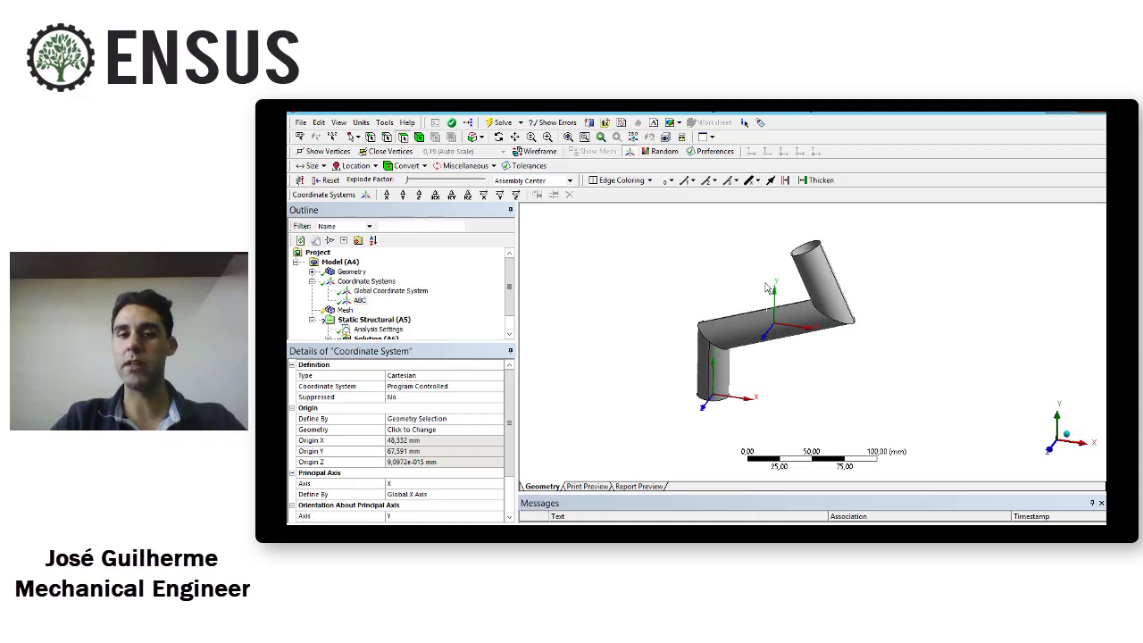
pyautogui.moveTo(802, 391); pyautogui.dragTo(738, 412, button='middle')
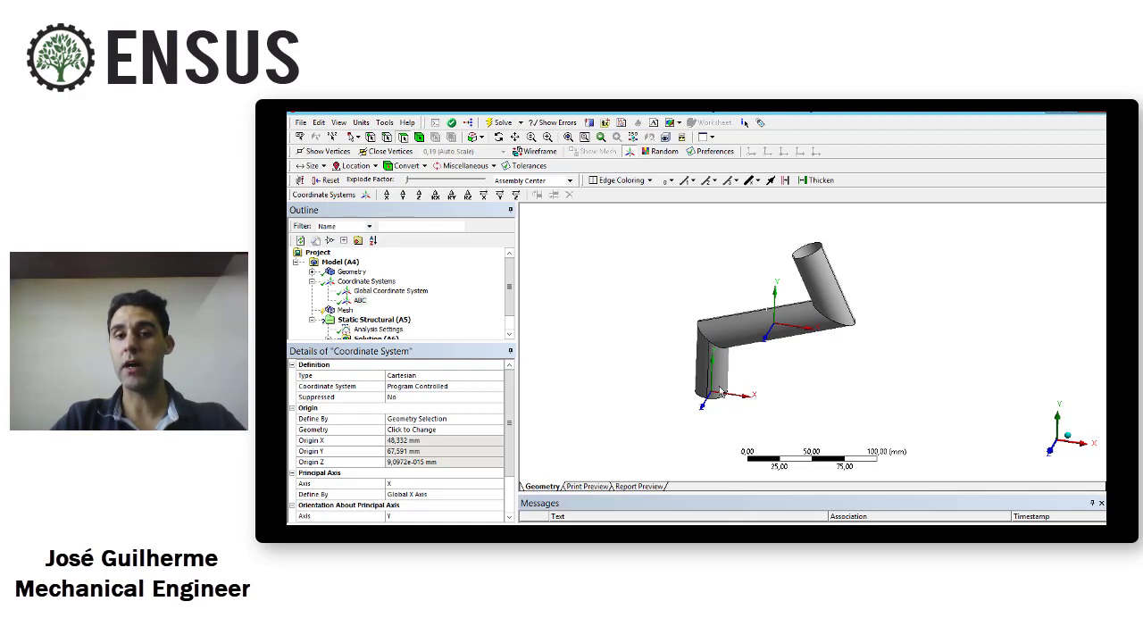
pyautogui.moveTo(465, 341); pyautogui.dragTo(463, 311)
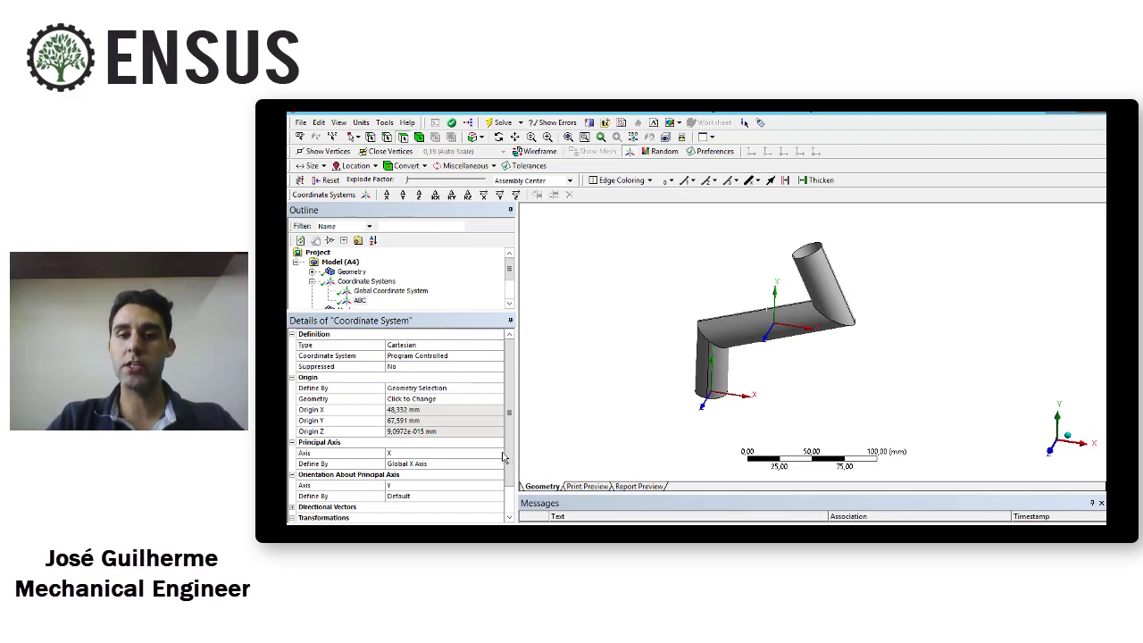
pyautogui.moveTo(824, 326); pyautogui.dragTo(836, 332, button='middle')
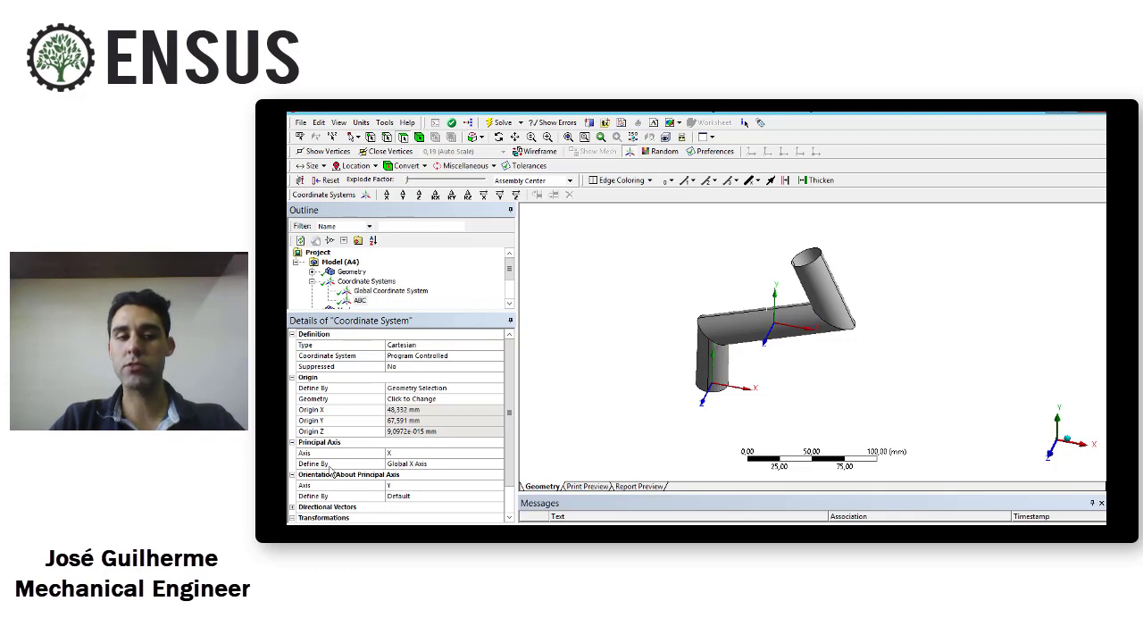
# Align ABC's principal X axis with the Global Z Axis.
pyautogui.click(471, 465)
pyautogui.click(501, 465)
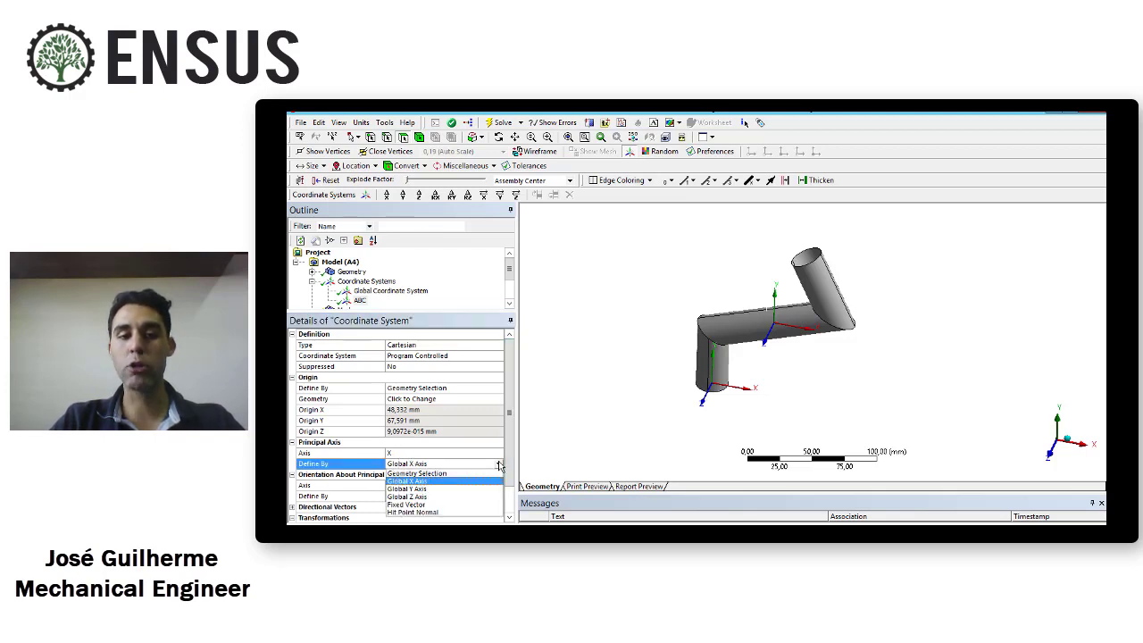
pyautogui.click(451, 496)
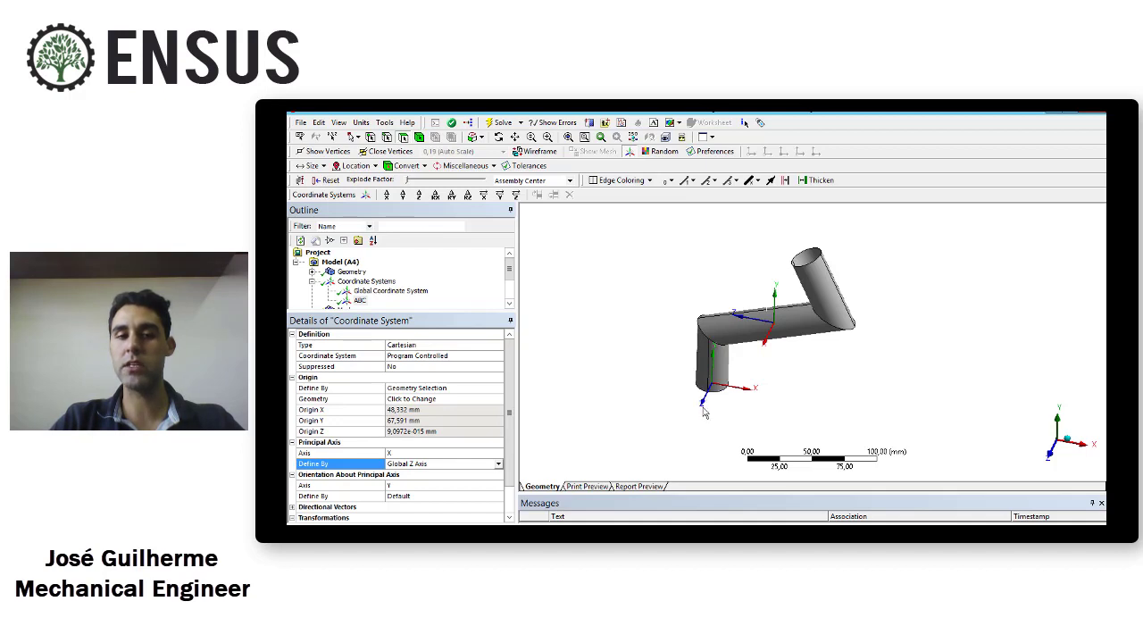
pyautogui.moveTo(778, 360); pyautogui.dragTo(810, 342, button='middle')
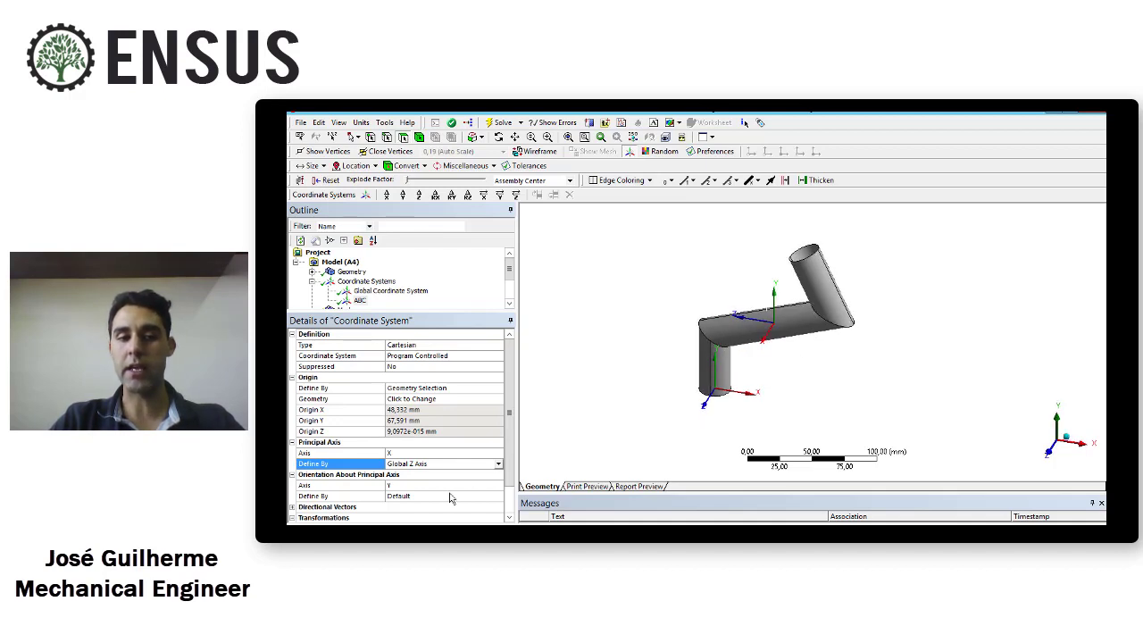
# Define the orientation about the principal axis by the Global Y Axis.
pyautogui.click(413, 486)
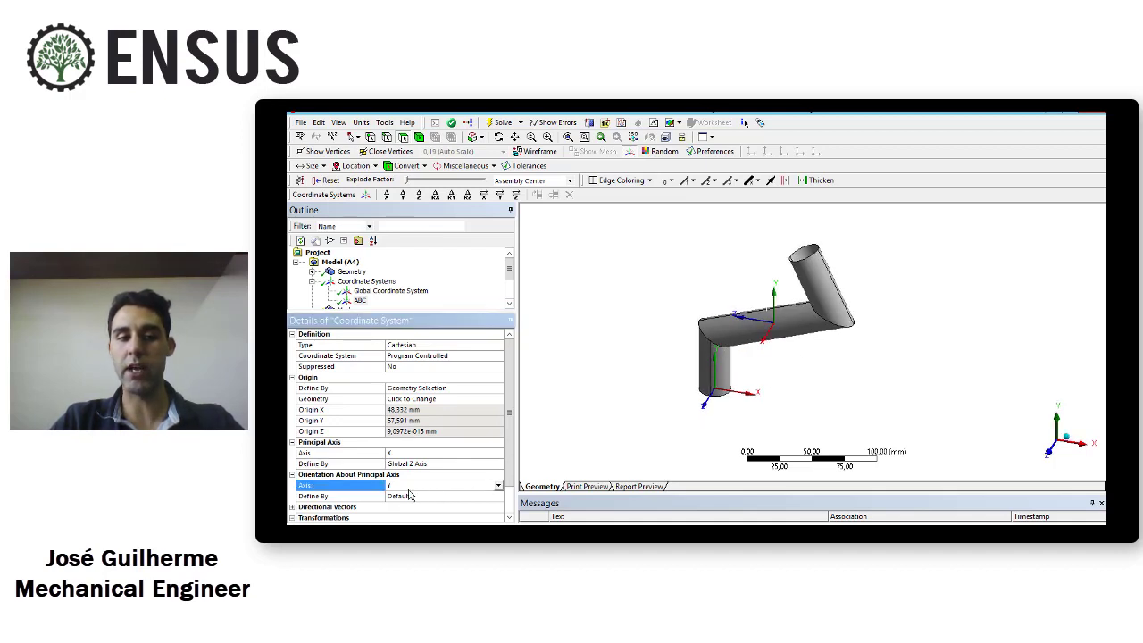
pyautogui.click(498, 485)
pyautogui.click(433, 506)
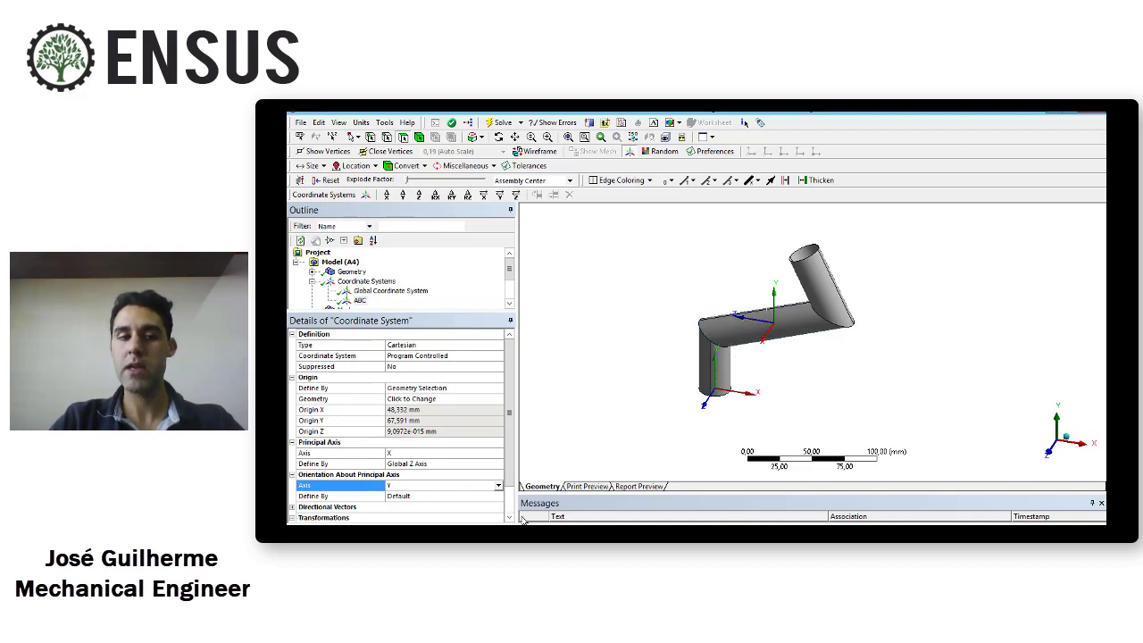
pyautogui.click(500, 496)
pyautogui.click(499, 496)
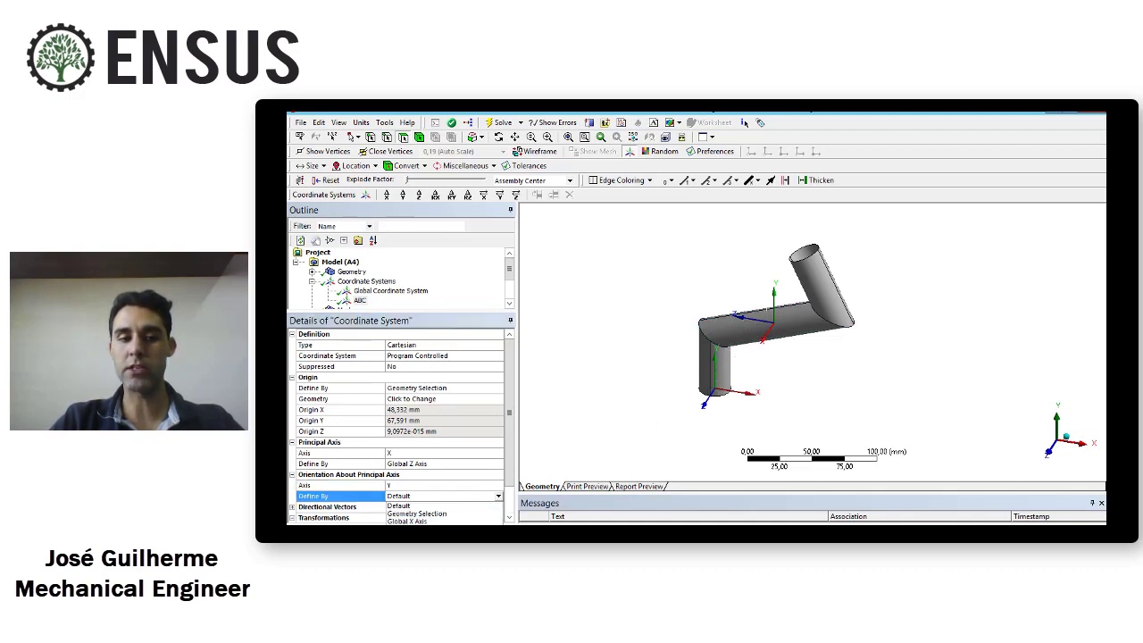
pyautogui.press('Down')
pyautogui.press('Return')
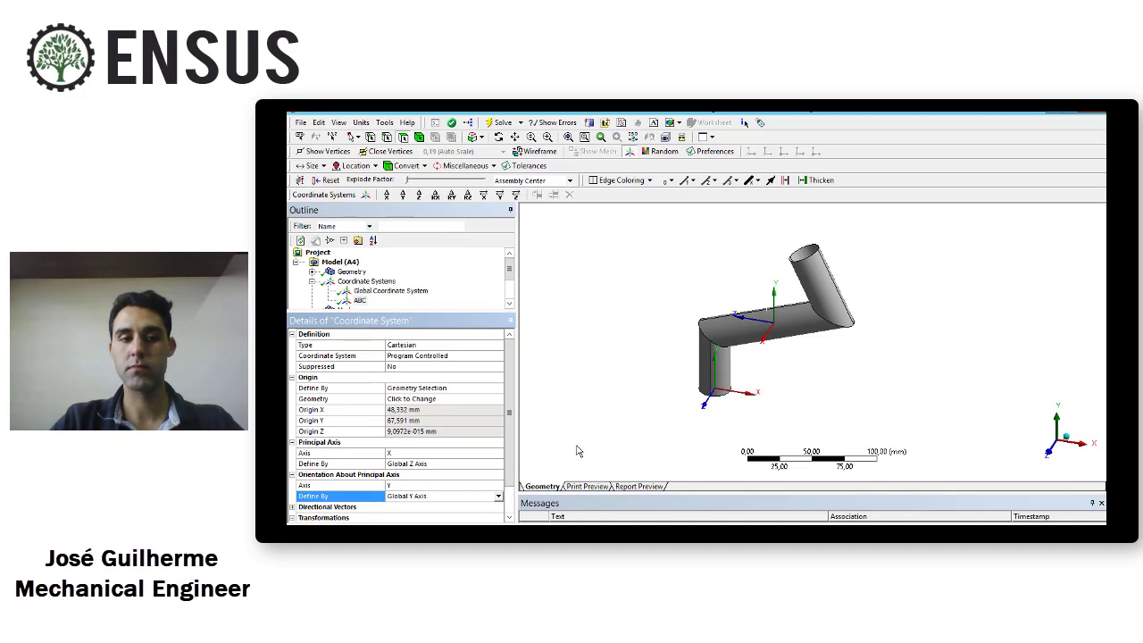
# Make Z the orientation axis following Global Y, and orbit to check the triad.
pyautogui.click(473, 486)
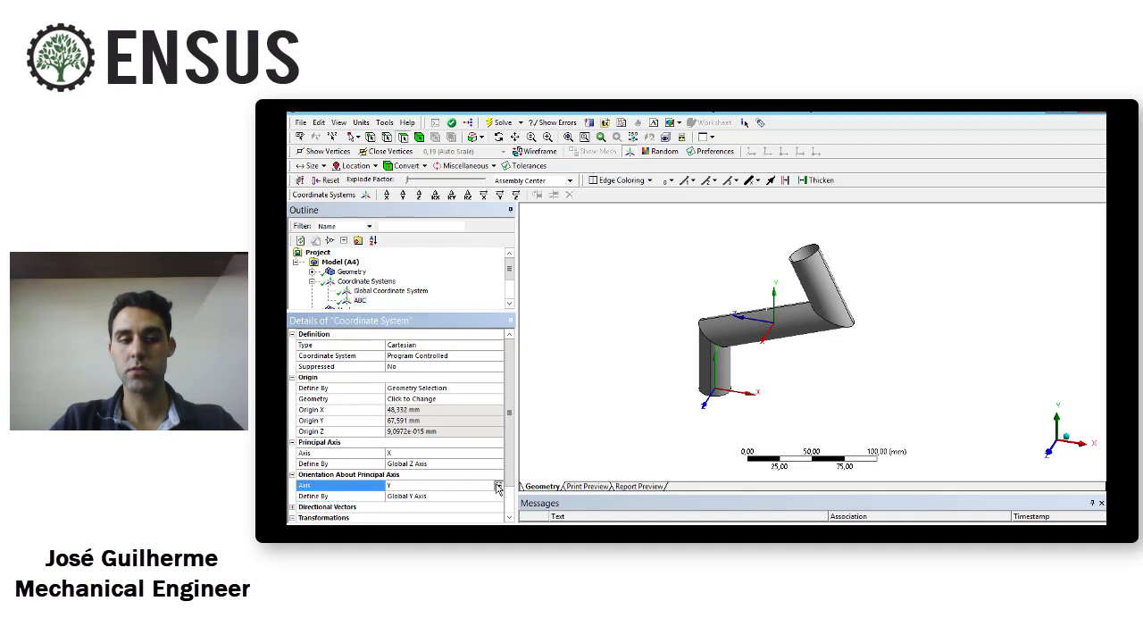
pyautogui.click(498, 487)
pyautogui.click(439, 506)
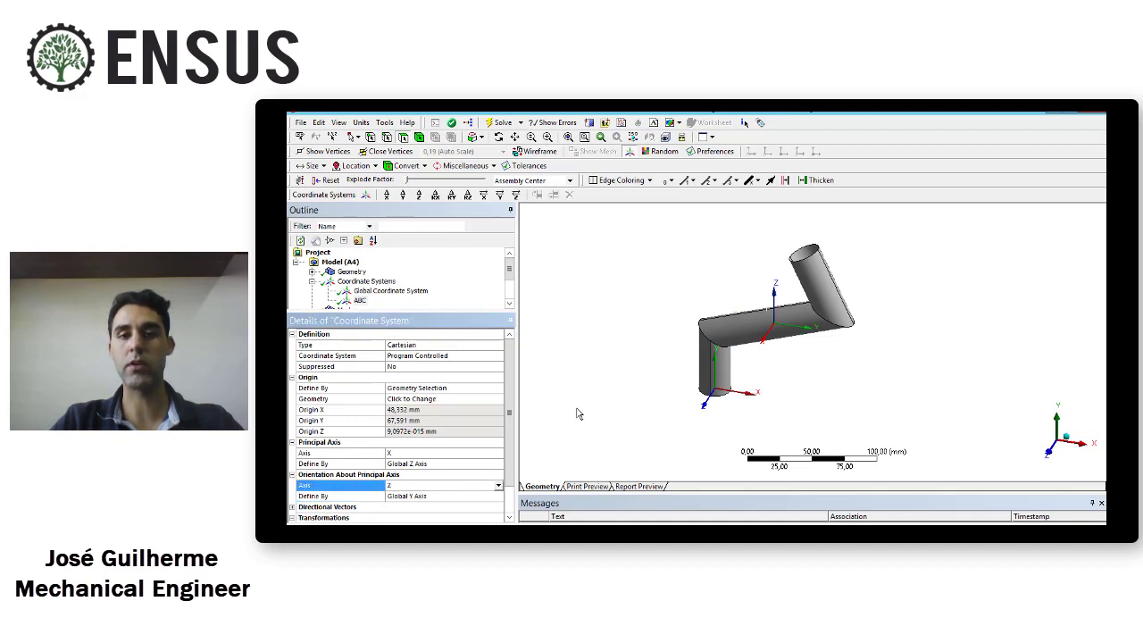
pyautogui.moveTo(578, 414); pyautogui.dragTo(692, 373, button='middle')
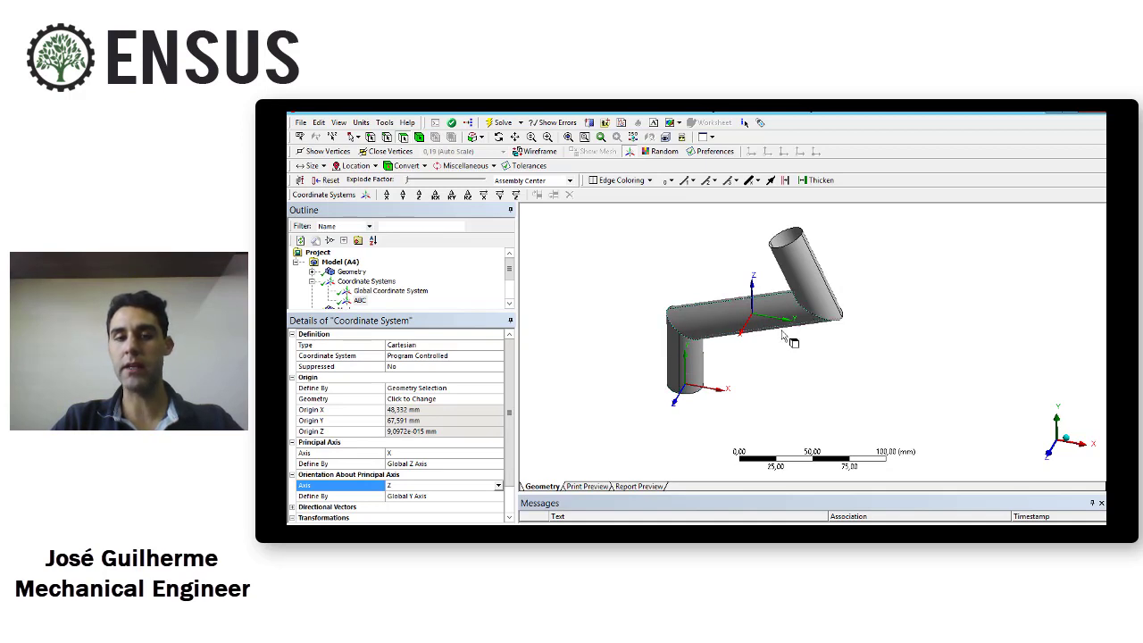
pyautogui.moveTo(783, 337); pyautogui.dragTo(780, 357, button='middle')
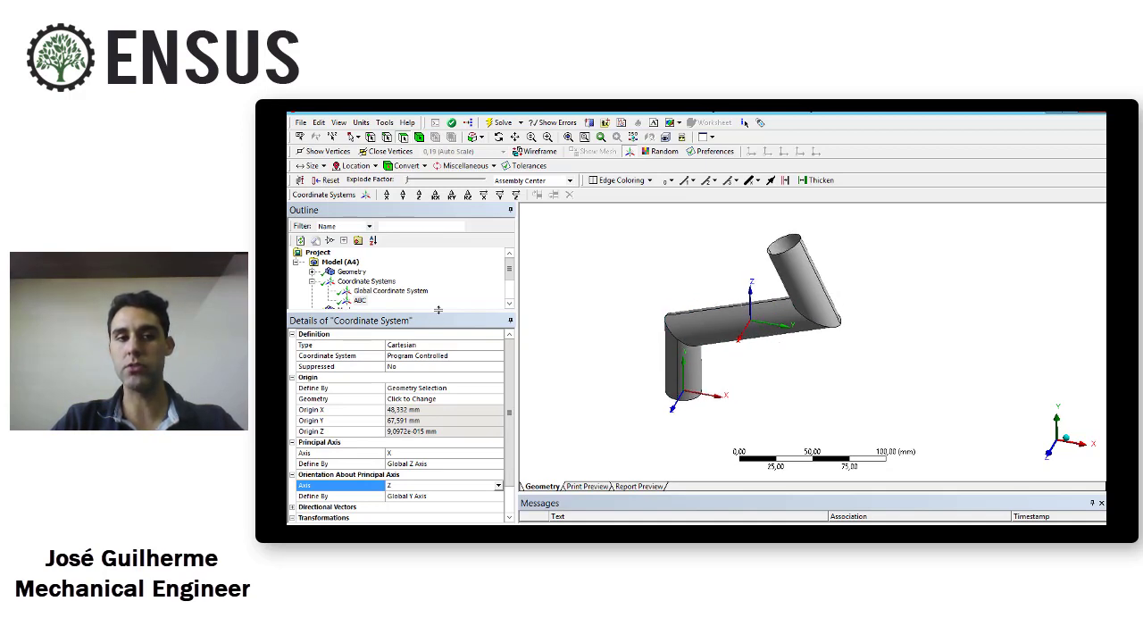
pyautogui.moveTo(438, 310); pyautogui.dragTo(439, 324)
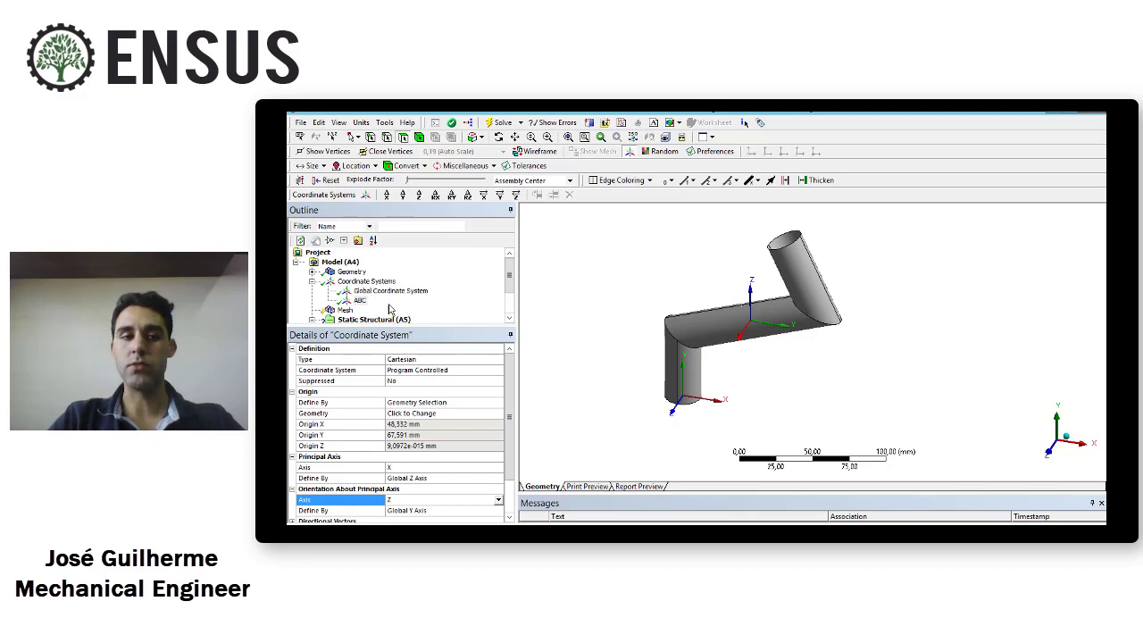
# Delete the coordinate system and insert a fresh one under Coordinate Systems.
pyautogui.press('Delete')
pyautogui.press('Return')
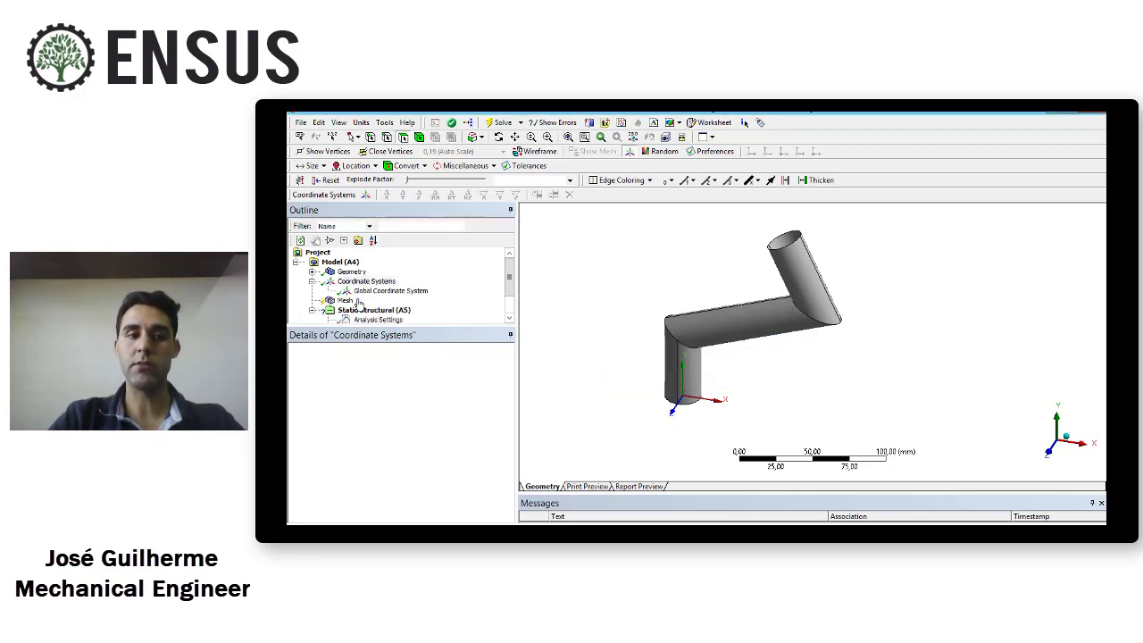
pyautogui.rightClick(356, 281)
pyautogui.moveTo(384, 289)
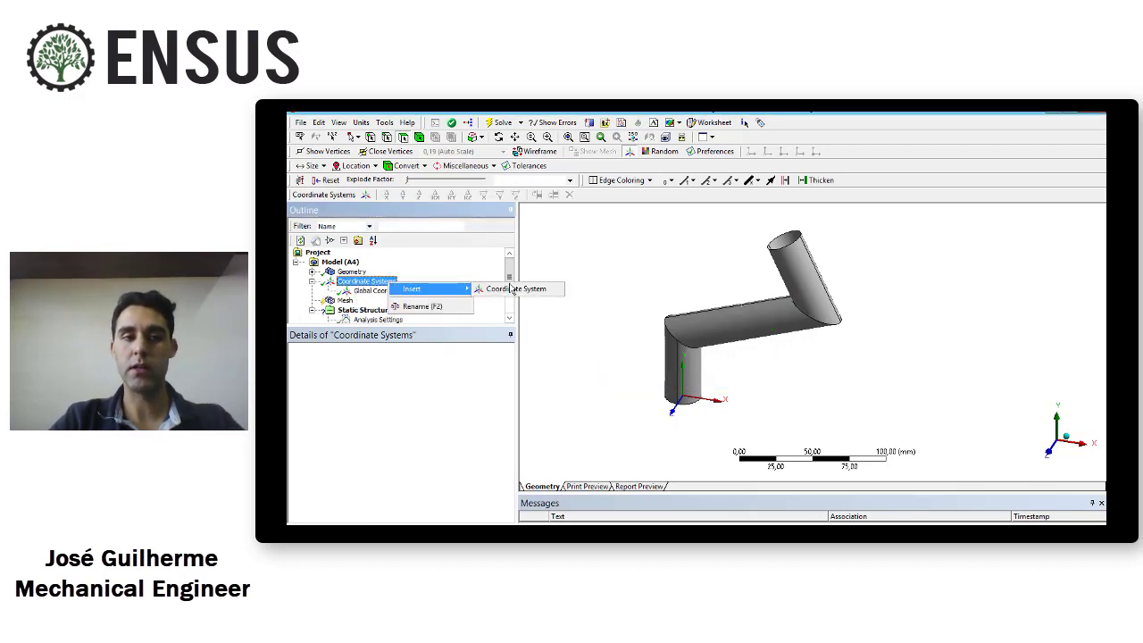
pyautogui.click(500, 289)
# Place the new system's origin on the horizontal tube face, at 48.332 / 67.591 mm.
pyautogui.click(741, 344)
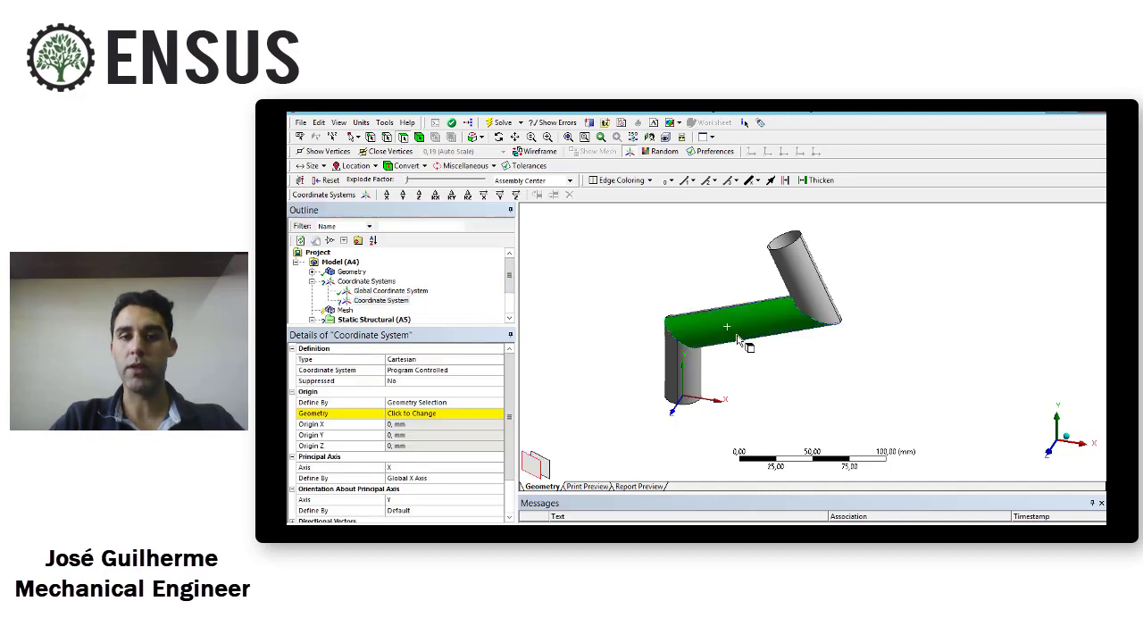
pyautogui.moveTo(742, 344); pyautogui.dragTo(727, 373, button='middle')
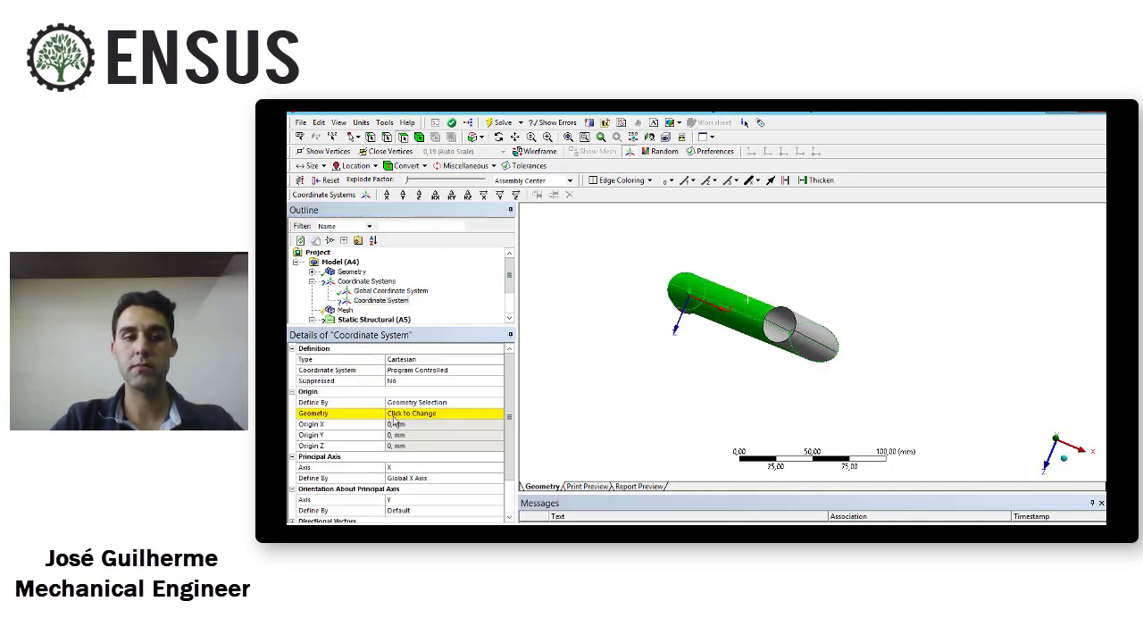
pyautogui.click(395, 414)
pyautogui.click(398, 413)
pyautogui.moveTo(720, 357); pyautogui.dragTo(786, 353, button='middle')
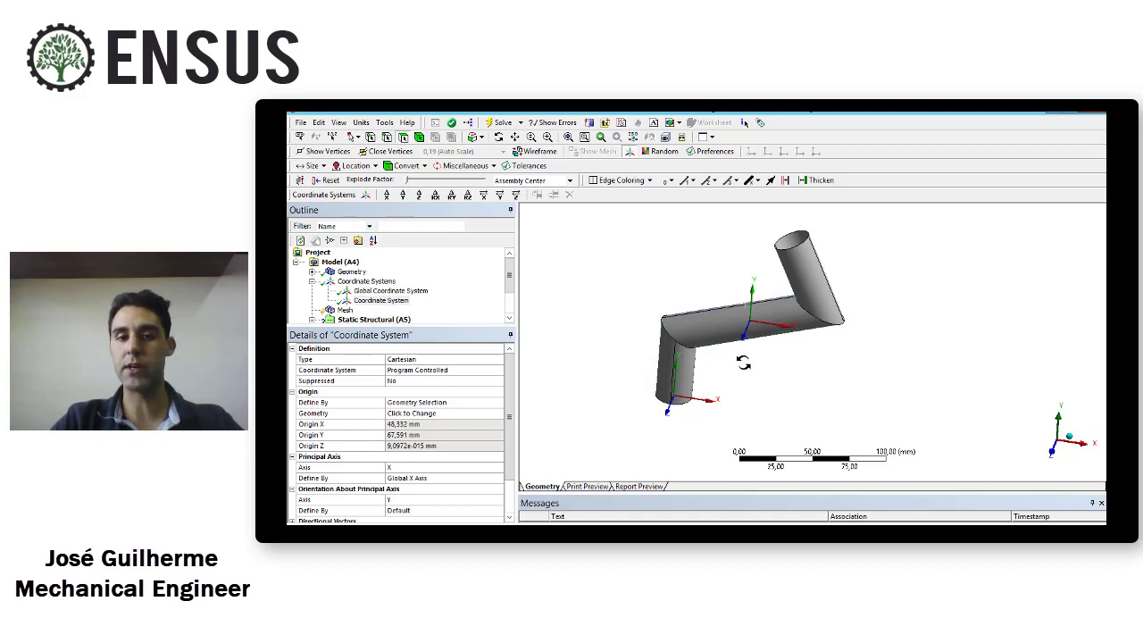
pyautogui.moveTo(743, 362); pyautogui.dragTo(736, 365)
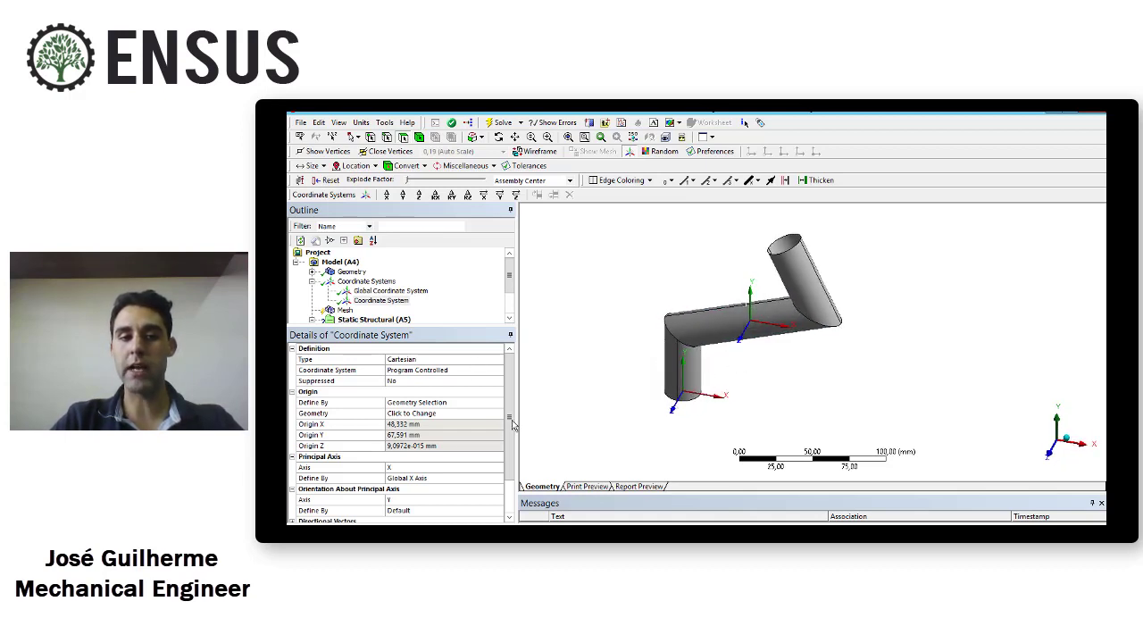
pyautogui.scroll(-2, 464, 437)
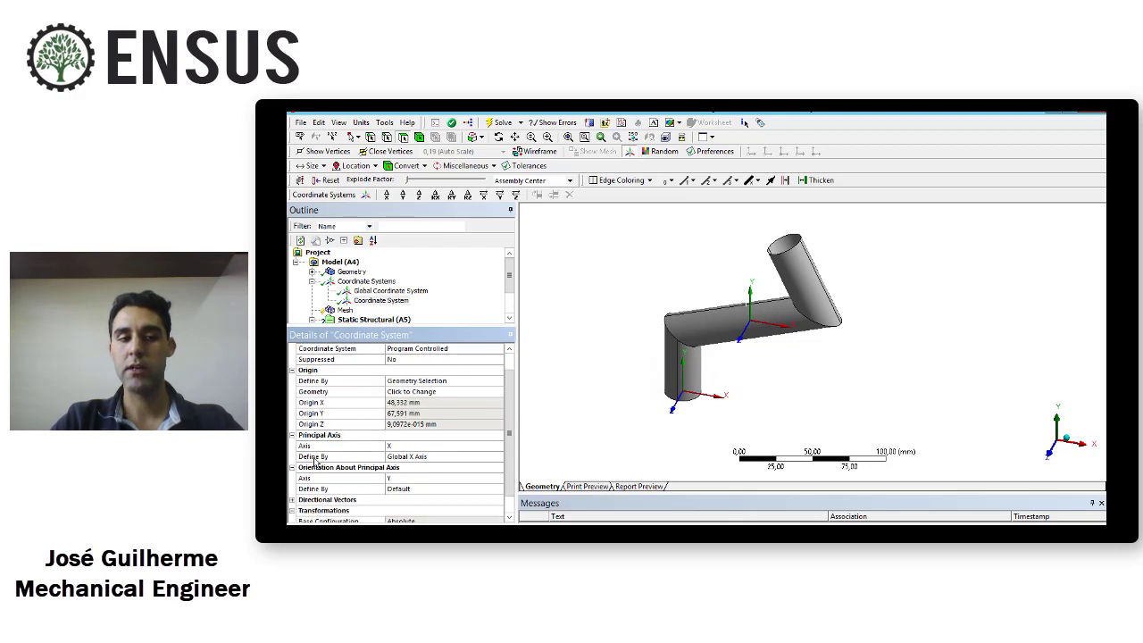
# Set the principal axis Define By to Geometry Selection.
pyautogui.doubleClick(449, 457)
pyautogui.click(498, 479)
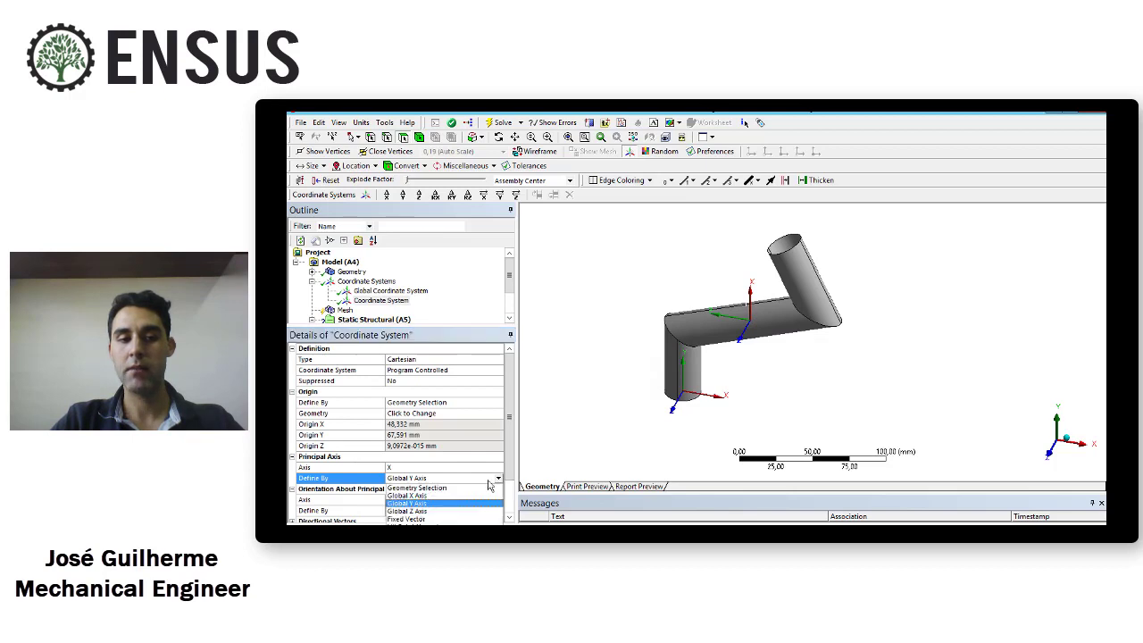
pyautogui.click(462, 496)
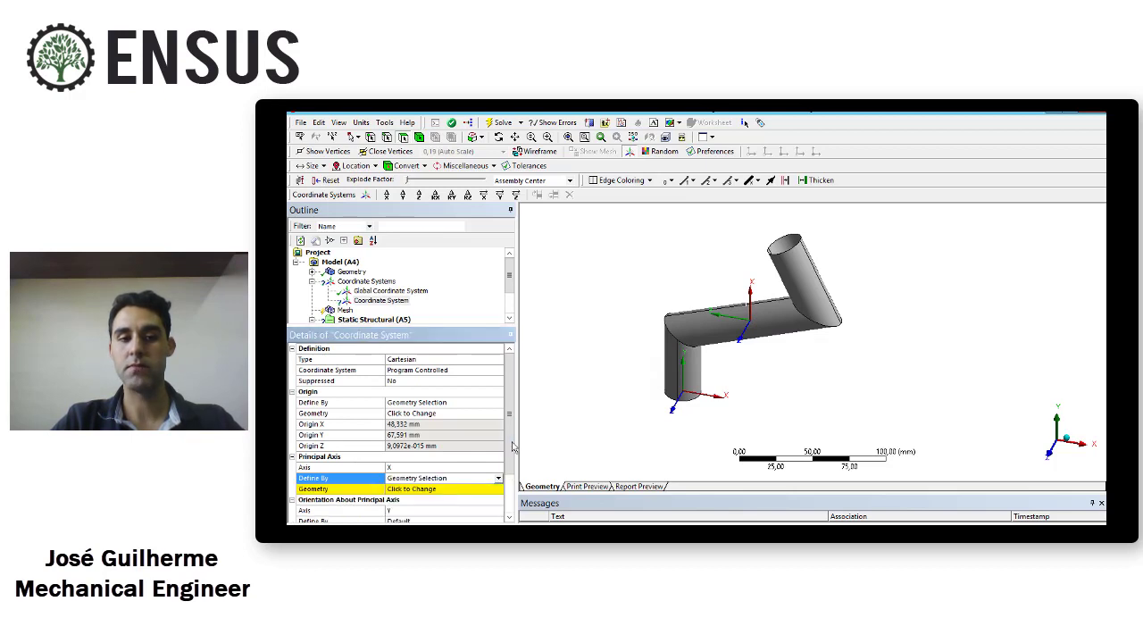
pyautogui.scroll(-3, 507, 442)
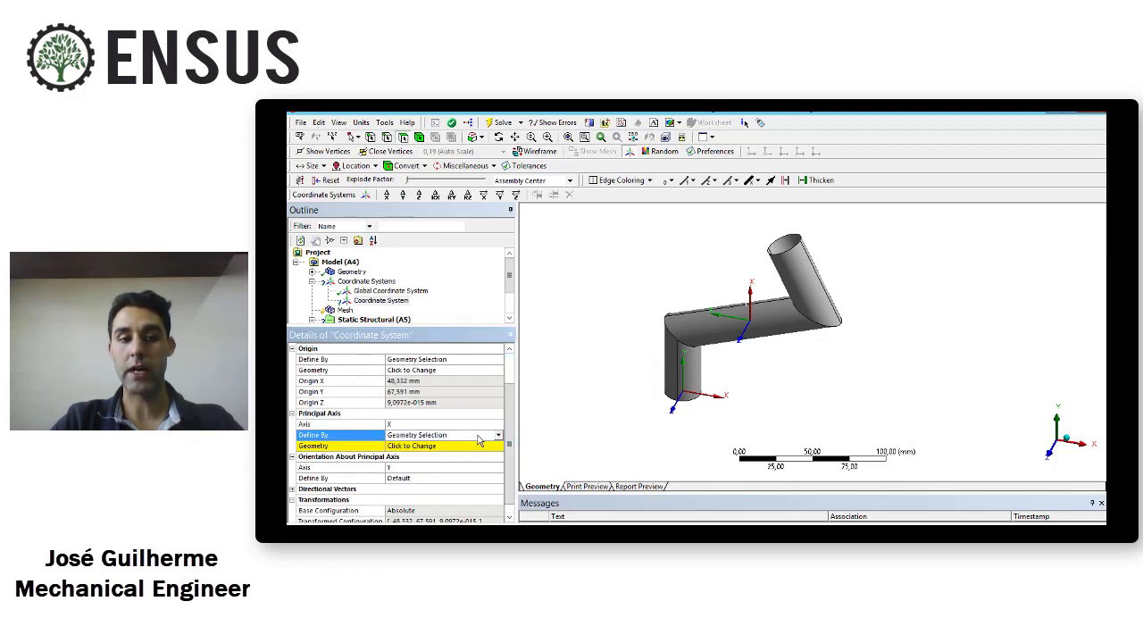
pyautogui.click(499, 435)
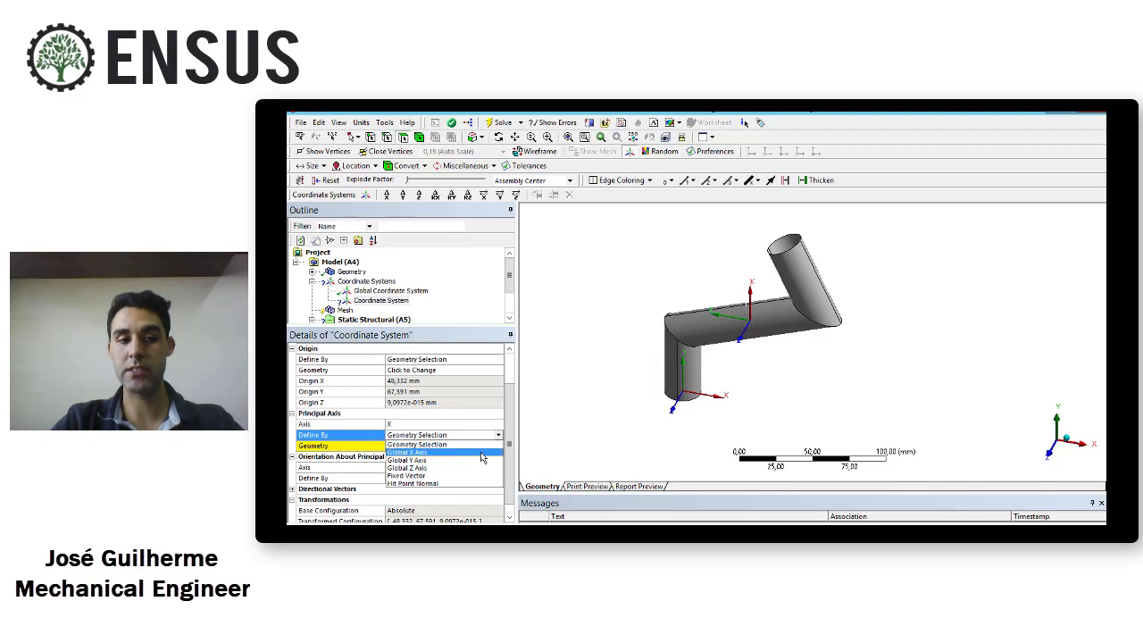
pyautogui.click(482, 454)
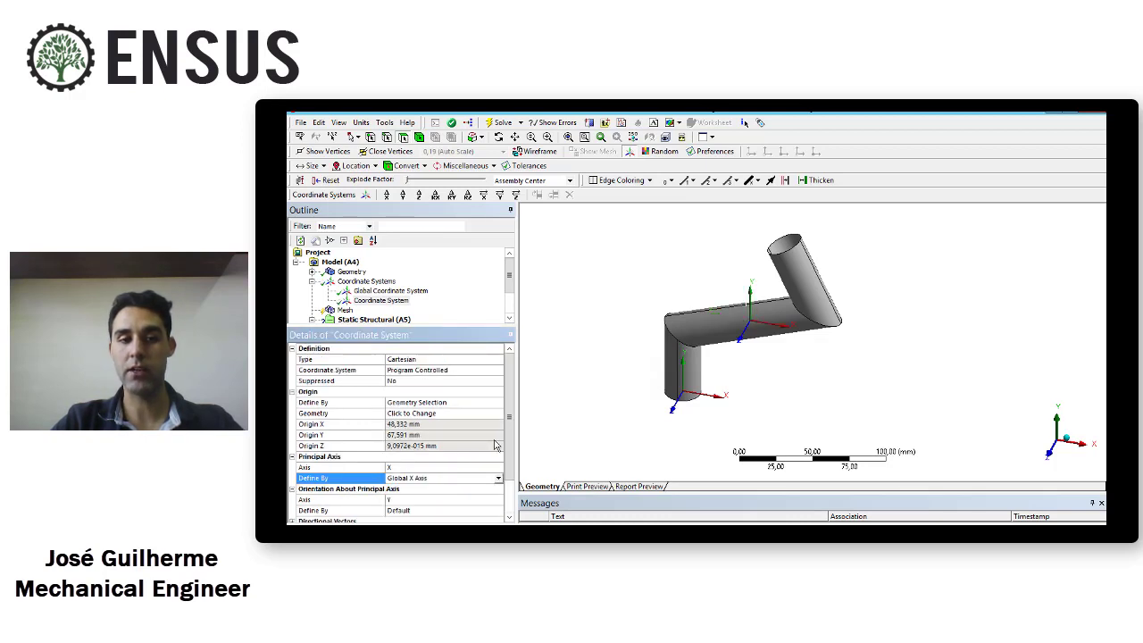
pyautogui.scroll(-1, 510, 465)
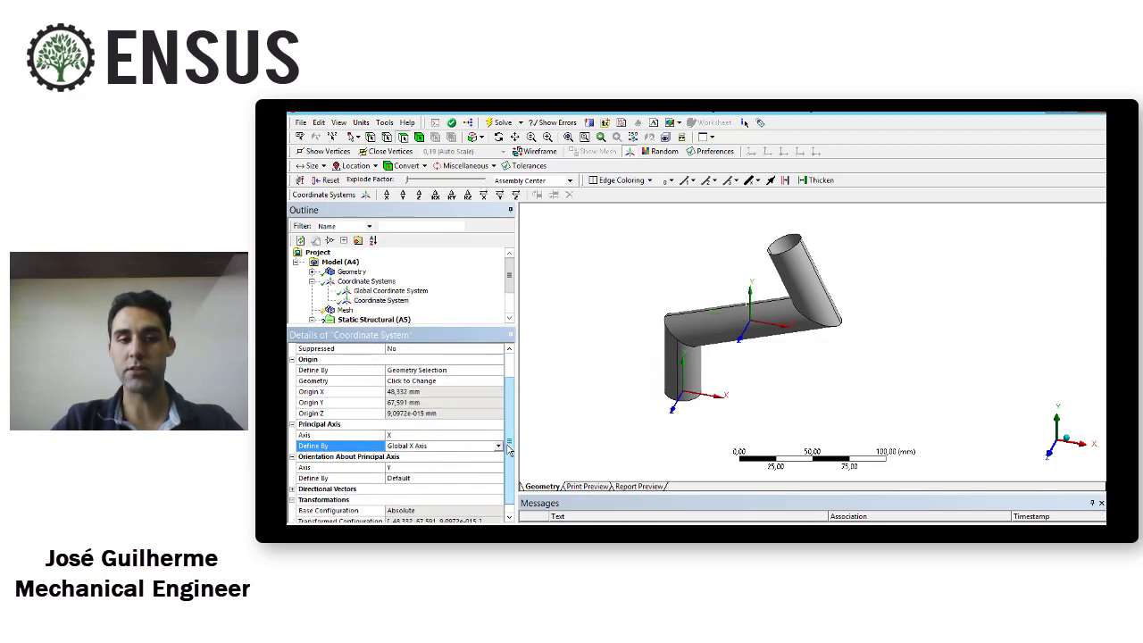
pyautogui.click(498, 446)
pyautogui.click(480, 456)
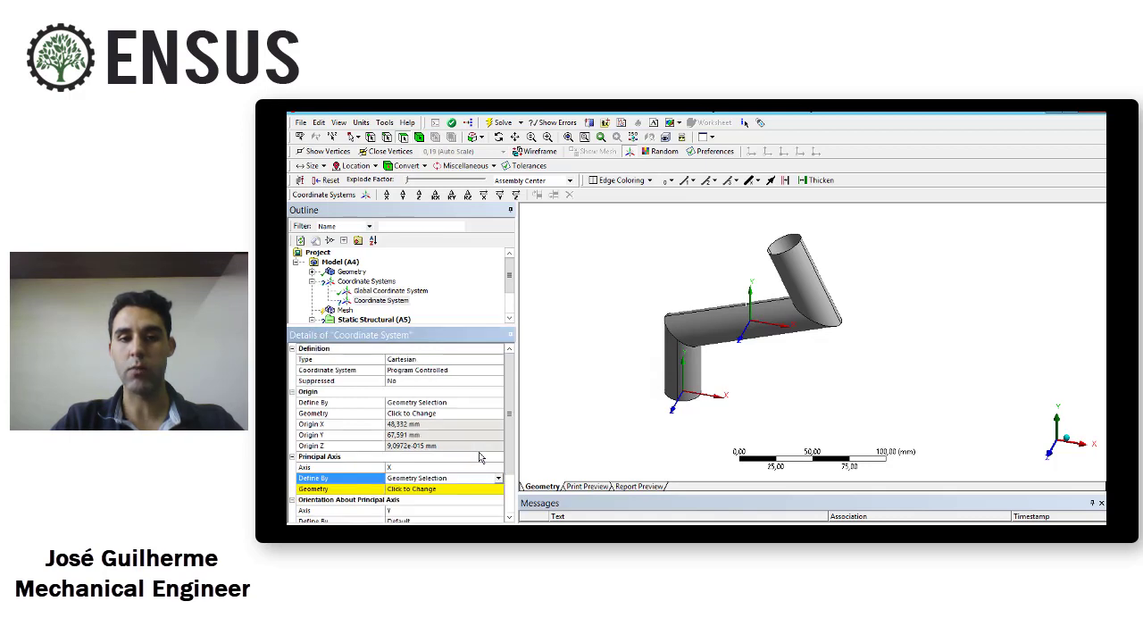
pyautogui.scroll(-1, 512, 457)
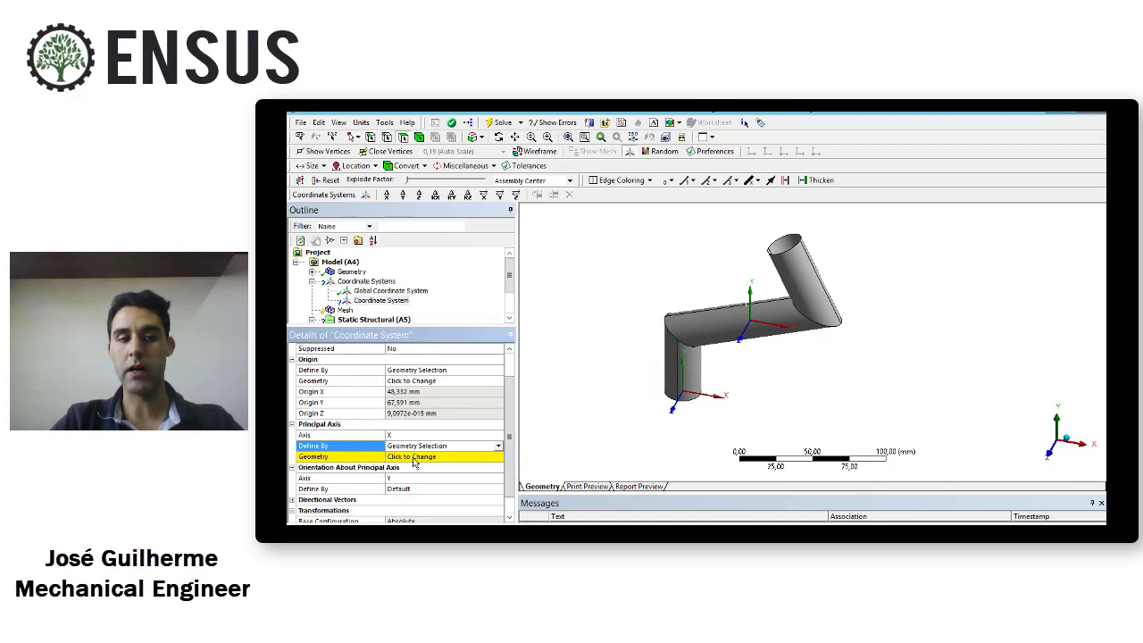
# Pick an edge along the horizontal pipe with the Edge filter as the X axis.
pyautogui.click(386, 137)
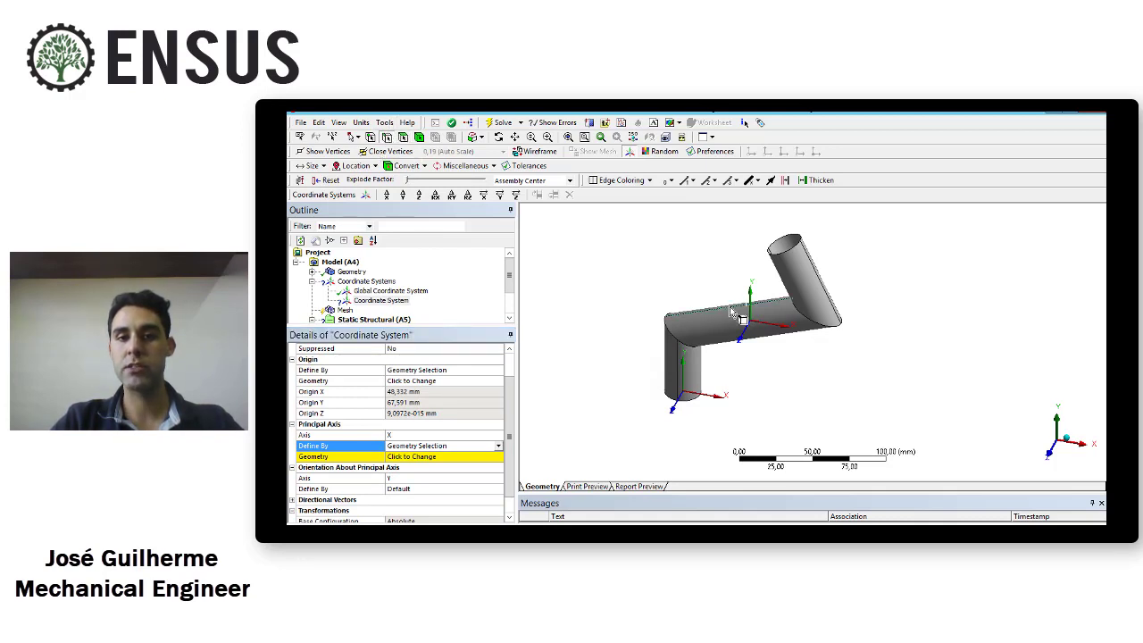
pyautogui.moveTo(731, 312); pyautogui.dragTo(752, 295, button='middle')
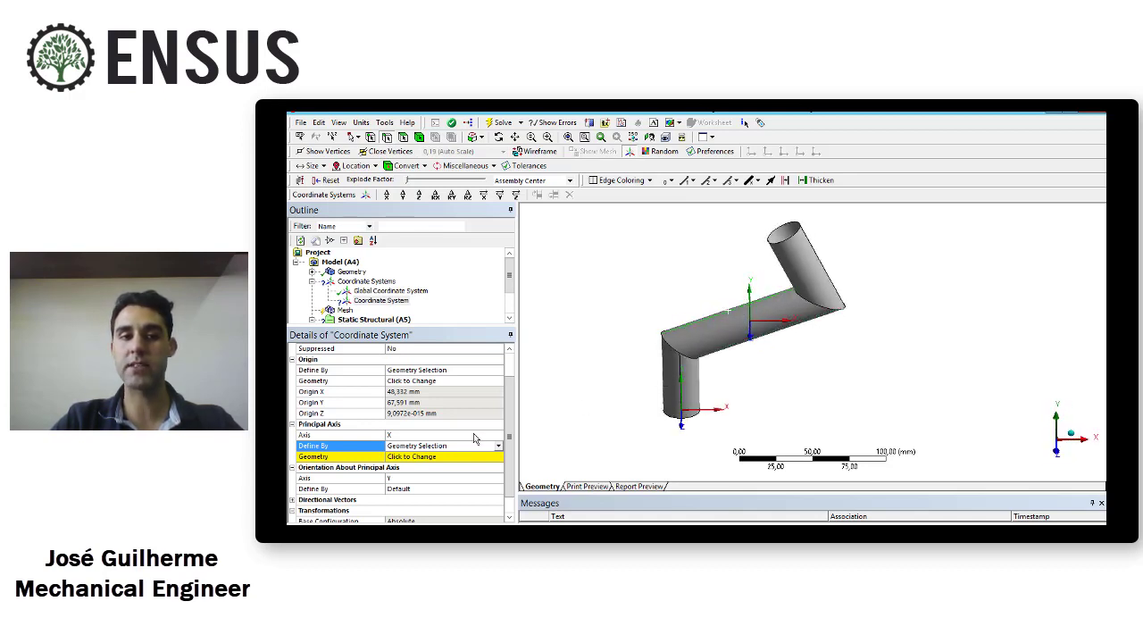
pyautogui.click(402, 457)
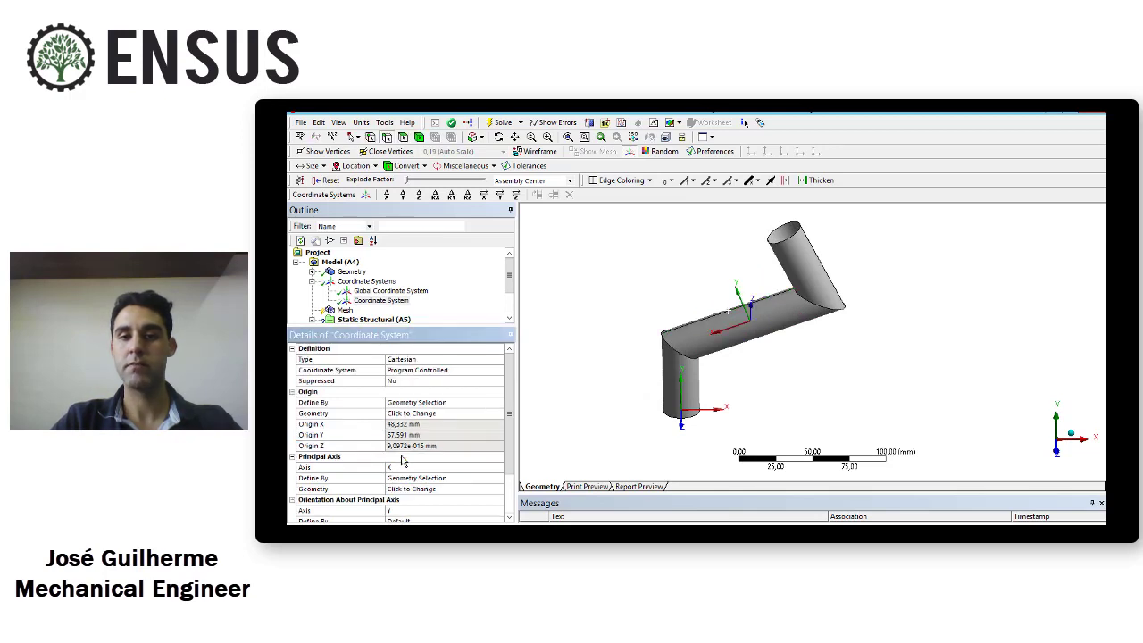
pyautogui.moveTo(725, 325)
pyautogui.mouseDown(button='middle')
pyautogui.moveTo(669, 352)
pyautogui.moveTo(748, 323)
pyautogui.moveTo(740, 339)
pyautogui.moveTo(710, 330)
pyautogui.mouseUp(button='middle')
pyautogui.keyDown('ctrl'); pyautogui.moveTo(706, 383); pyautogui.dragTo(708, 360, button='middle'); pyautogui.keyUp('ctrl')
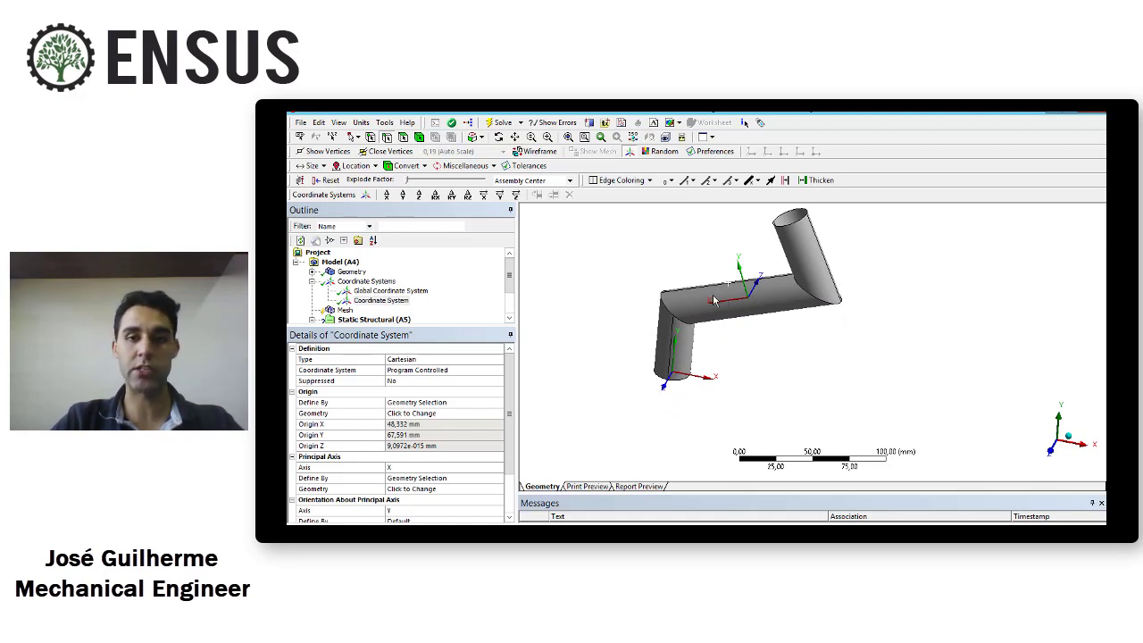
pyautogui.click(428, 490)
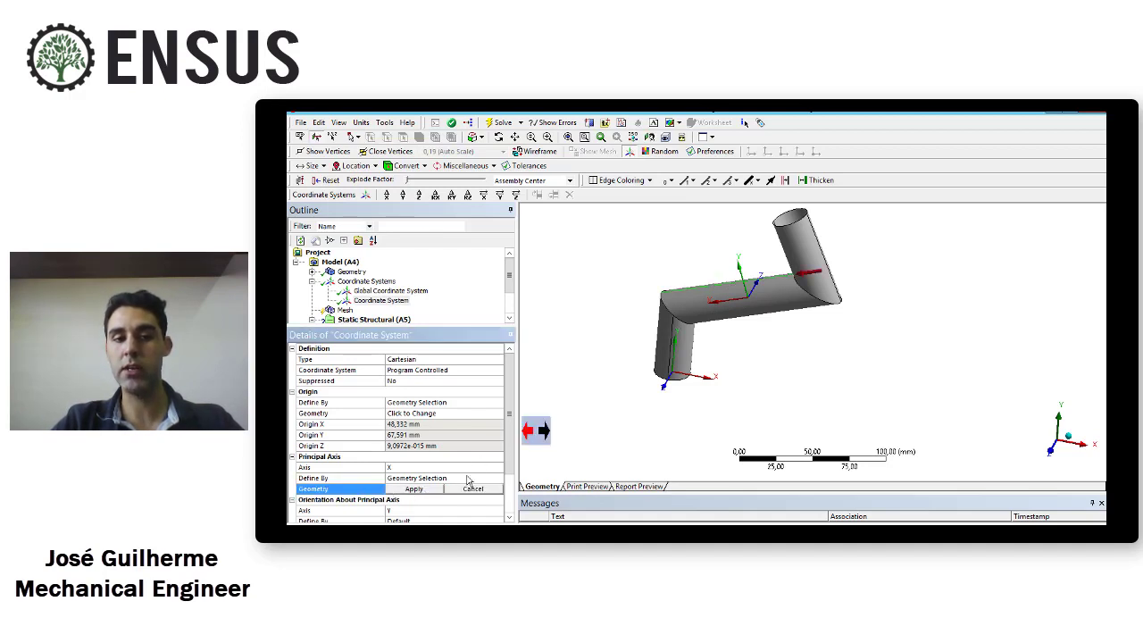
# Reverse the X axis so it points toward the bent upper branch.
pyautogui.click(544, 432)
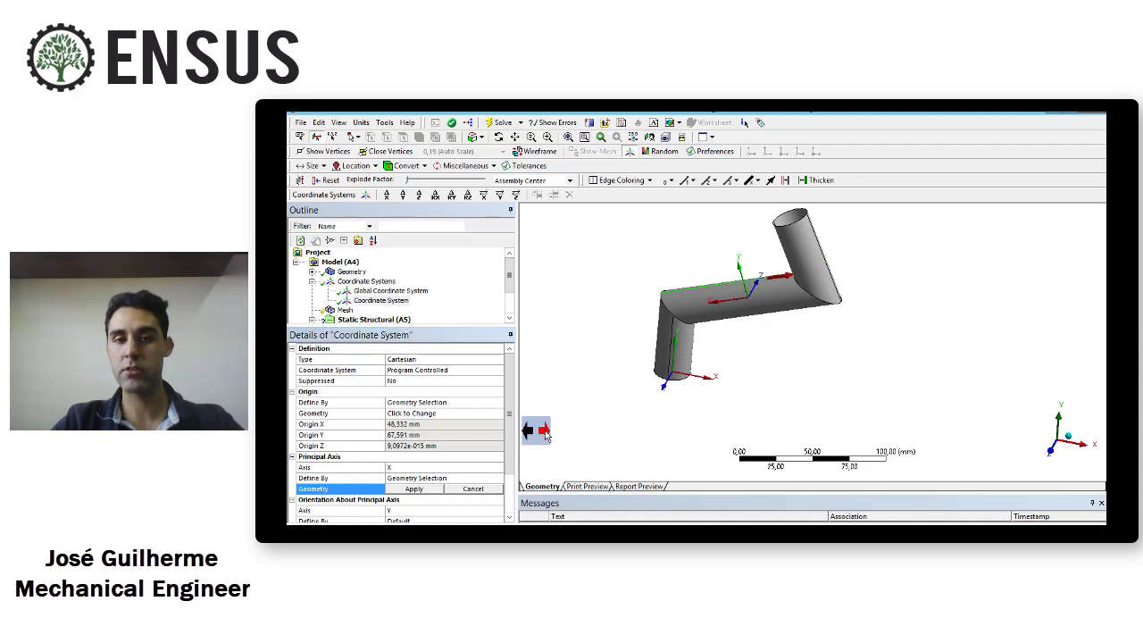
pyautogui.click(412, 488)
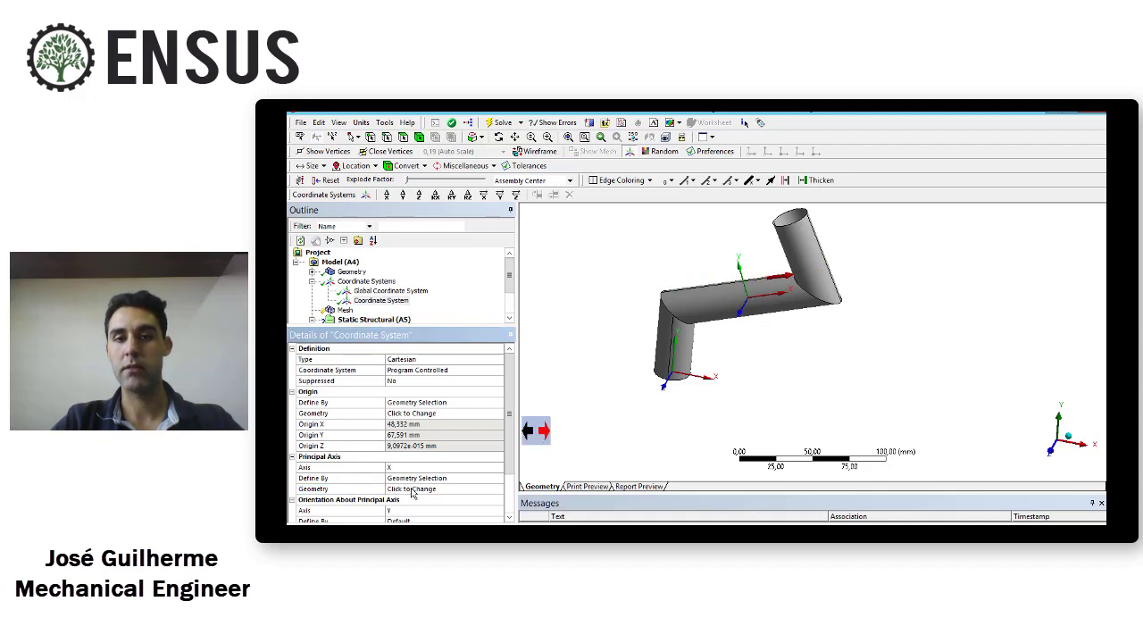
pyautogui.moveTo(717, 360); pyautogui.dragTo(848, 304, button='middle')
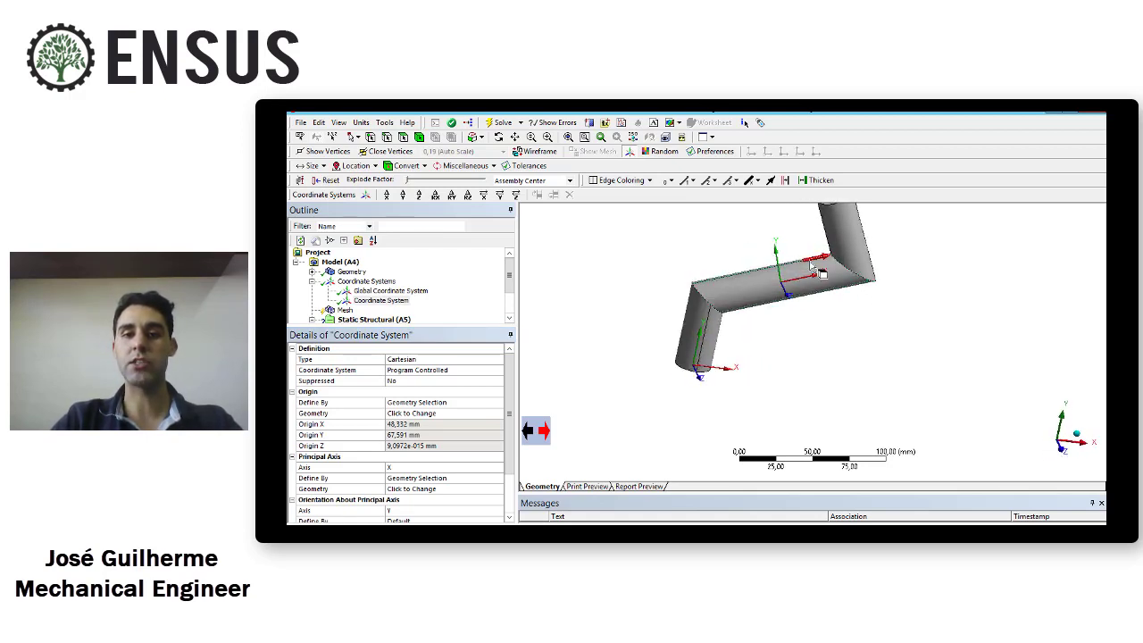
pyautogui.moveTo(779, 329)
pyautogui.mouseDown(button='middle')
pyautogui.moveTo(760, 331)
pyautogui.moveTo(811, 330)
pyautogui.moveTo(786, 347)
pyautogui.mouseUp(button='middle')
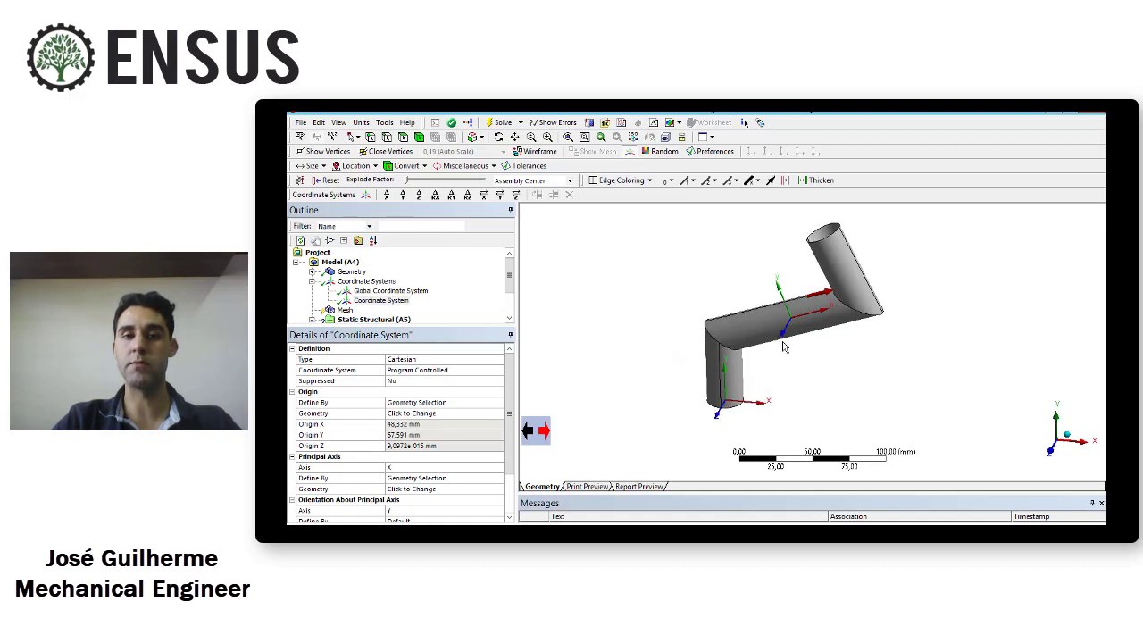
pyautogui.rightClick(360, 283)
pyautogui.moveTo(393, 288)
pyautogui.click(487, 288)
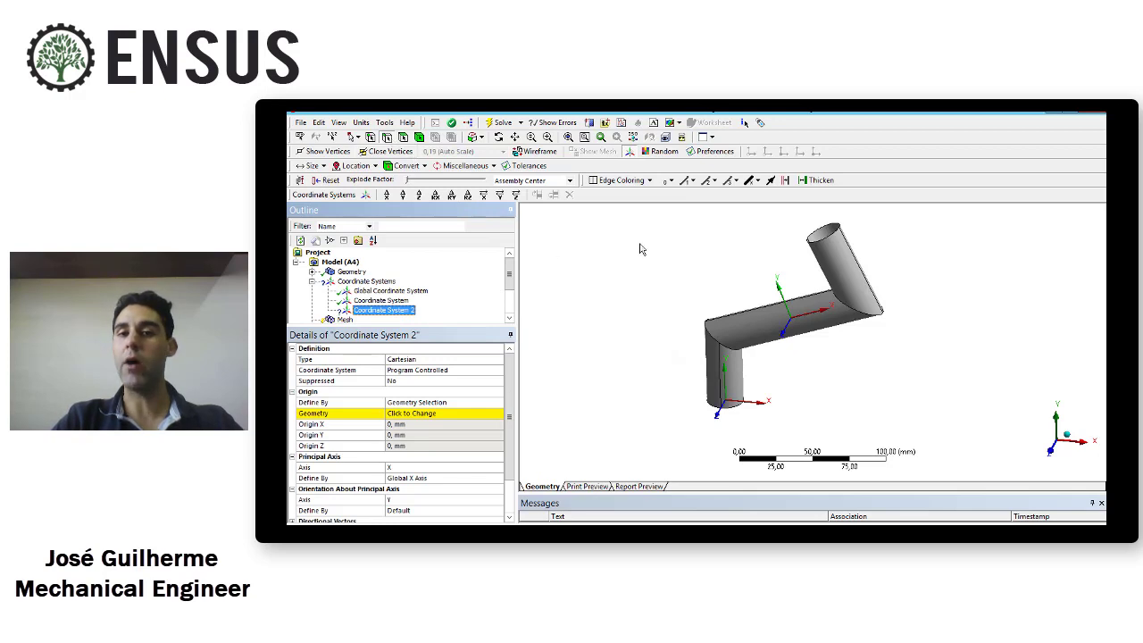
pyautogui.moveTo(754, 272); pyautogui.dragTo(785, 268, button='middle')
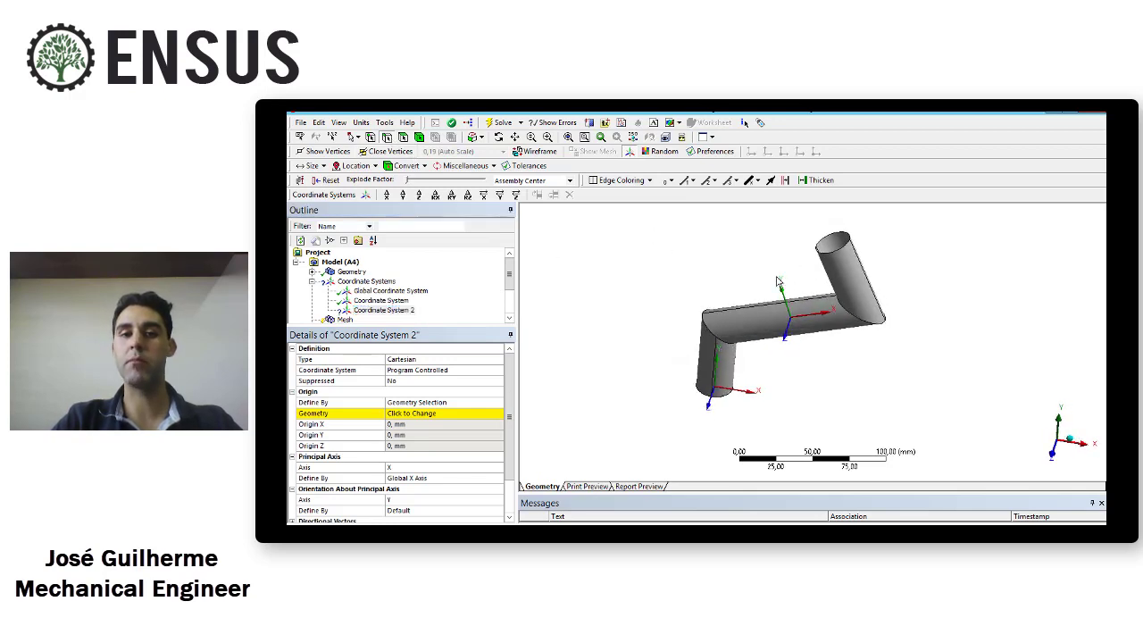
pyautogui.click(837, 248)
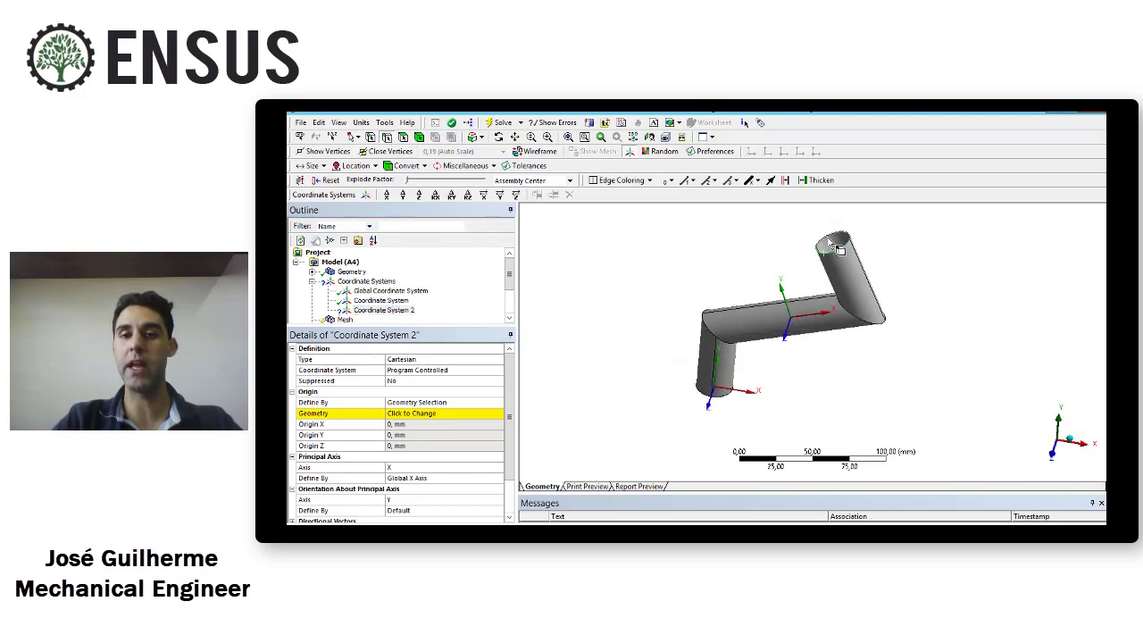
pyautogui.moveTo(840, 250); pyautogui.dragTo(575, 324, button='middle')
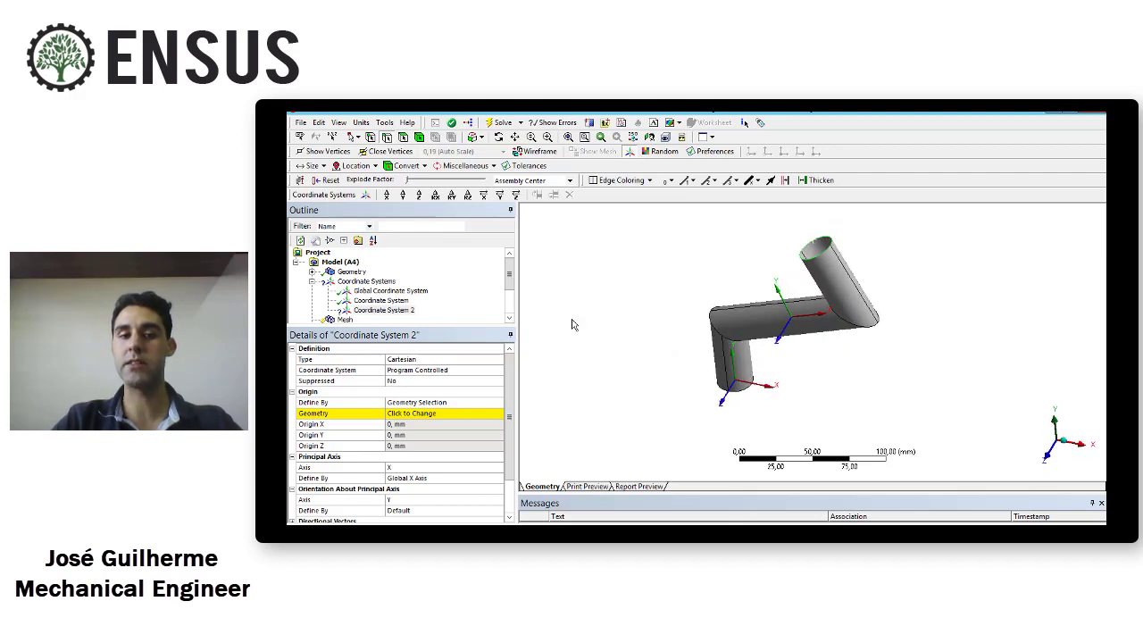
pyautogui.click(413, 413)
pyautogui.moveTo(776, 312); pyautogui.dragTo(745, 362, button='middle')
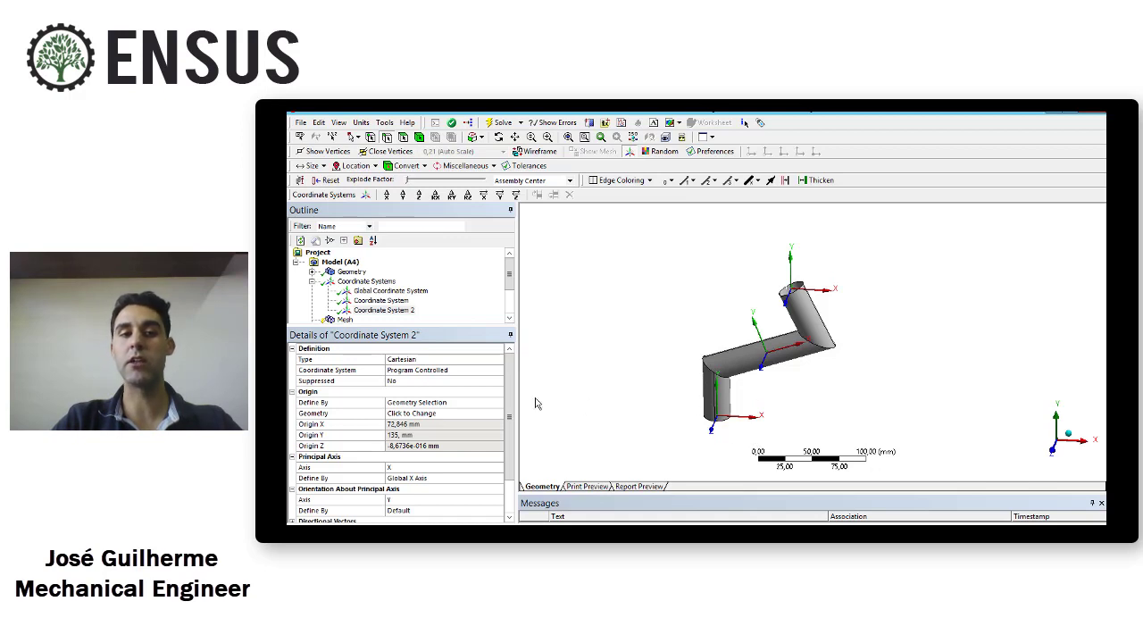
pyautogui.moveTo(455, 326); pyautogui.dragTo(449, 317)
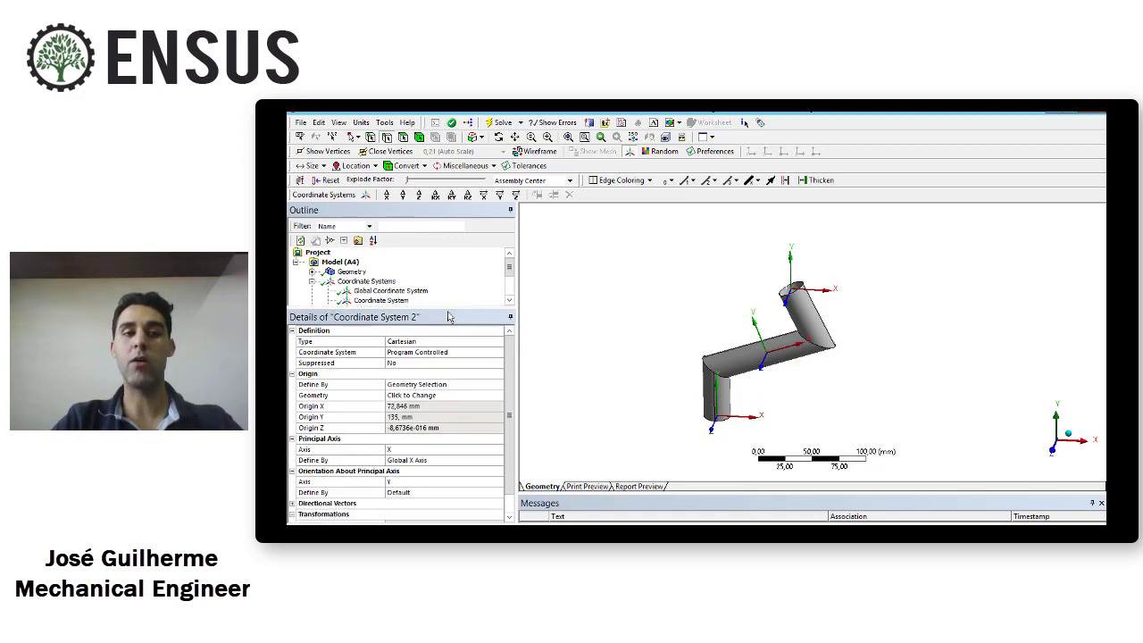
pyautogui.keyDown('ctrl'); pyautogui.moveTo(663, 378); pyautogui.dragTo(649, 382, button='middle'); pyautogui.keyUp('ctrl')
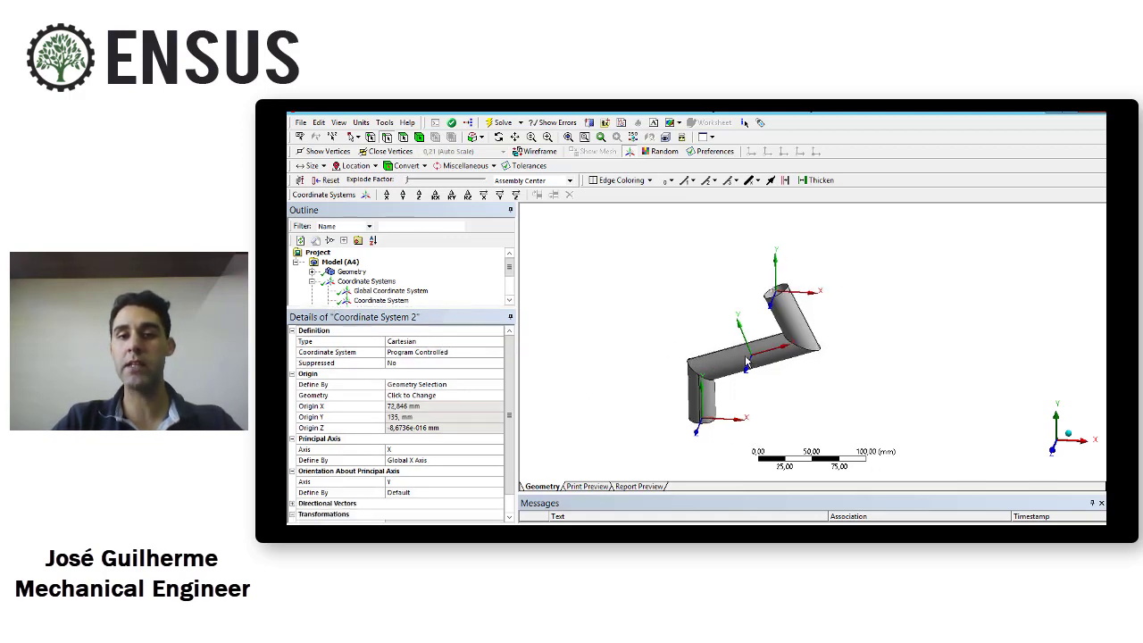
pyautogui.scroll(2, 747, 360)
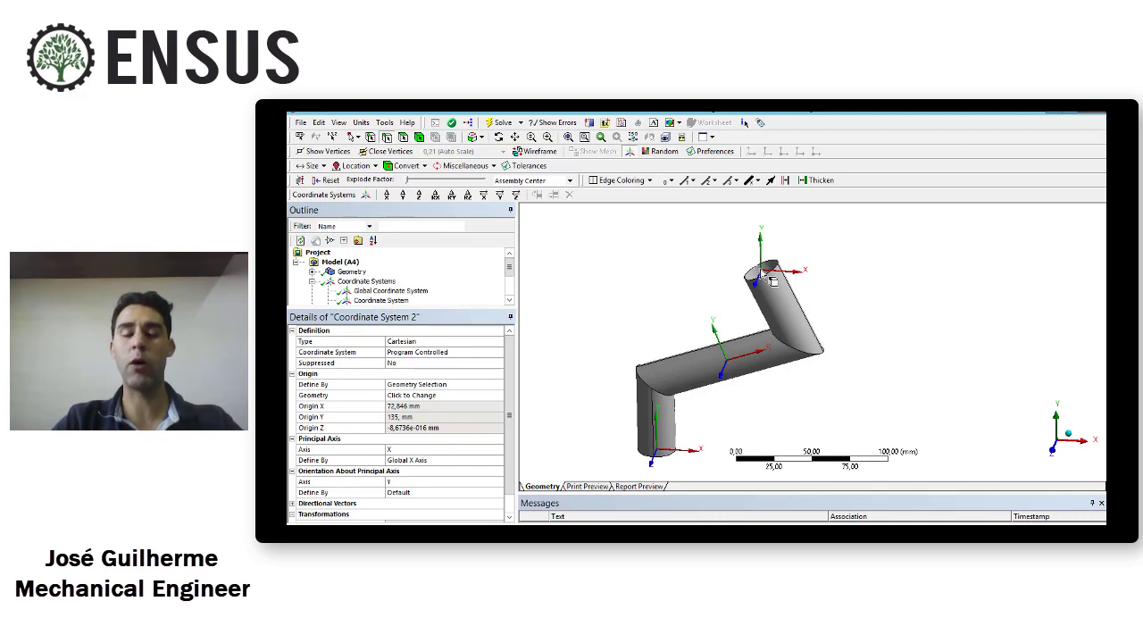
pyautogui.keyDown('ctrl'); pyautogui.moveTo(803, 298); pyautogui.dragTo(792, 298, button='middle'); pyautogui.keyUp('ctrl')
pyautogui.scroll(-1, 793, 298)
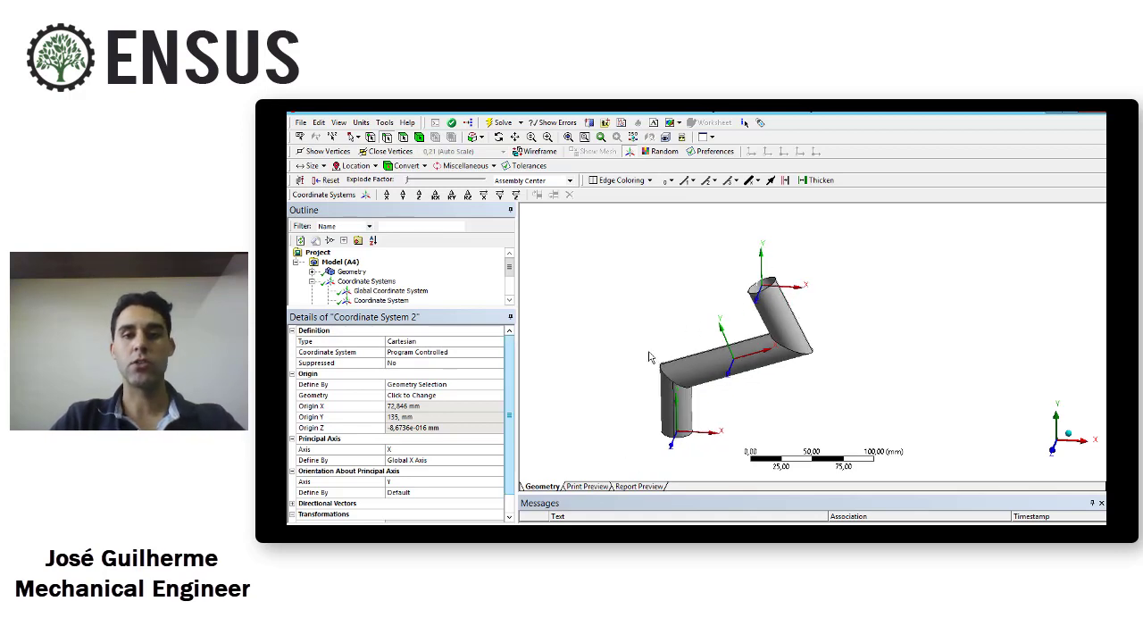
pyautogui.moveTo(652, 358); pyautogui.dragTo(555, 314, button='middle')
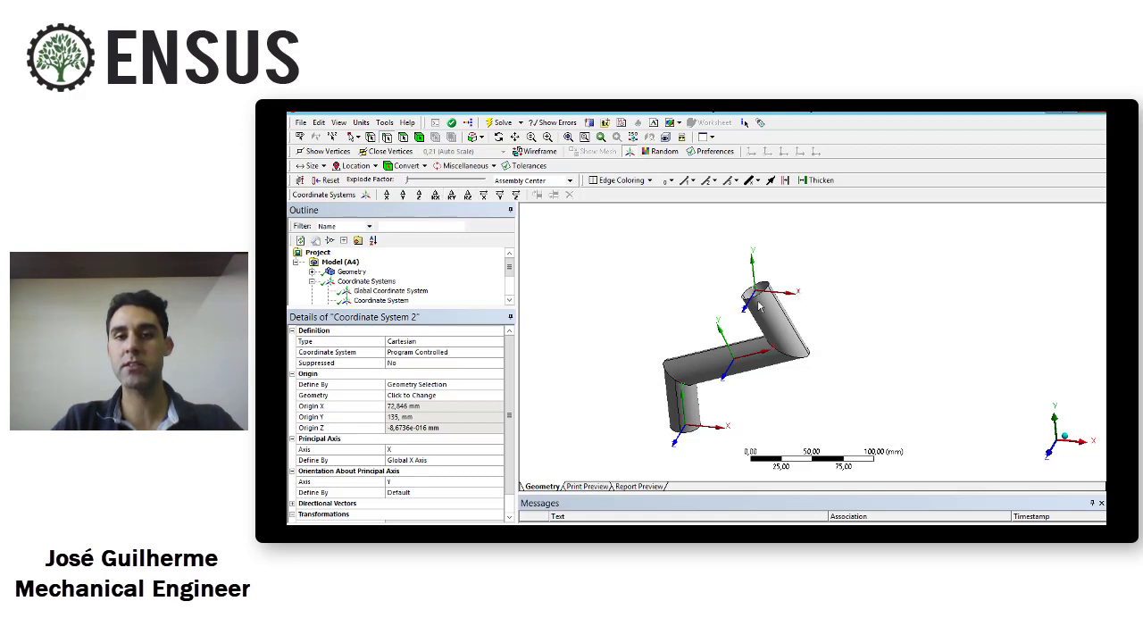
# Apply a 30° Rotate Z transformation to Coordinate System 2.
pyautogui.click(468, 195)
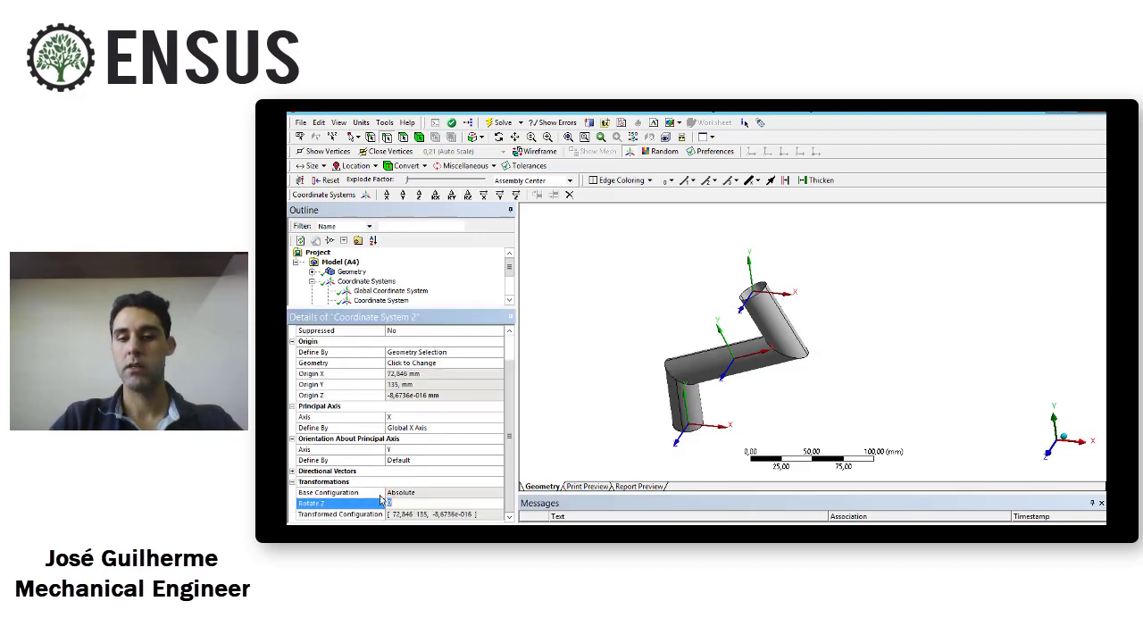
pyautogui.write('30')
pyautogui.press('Return')
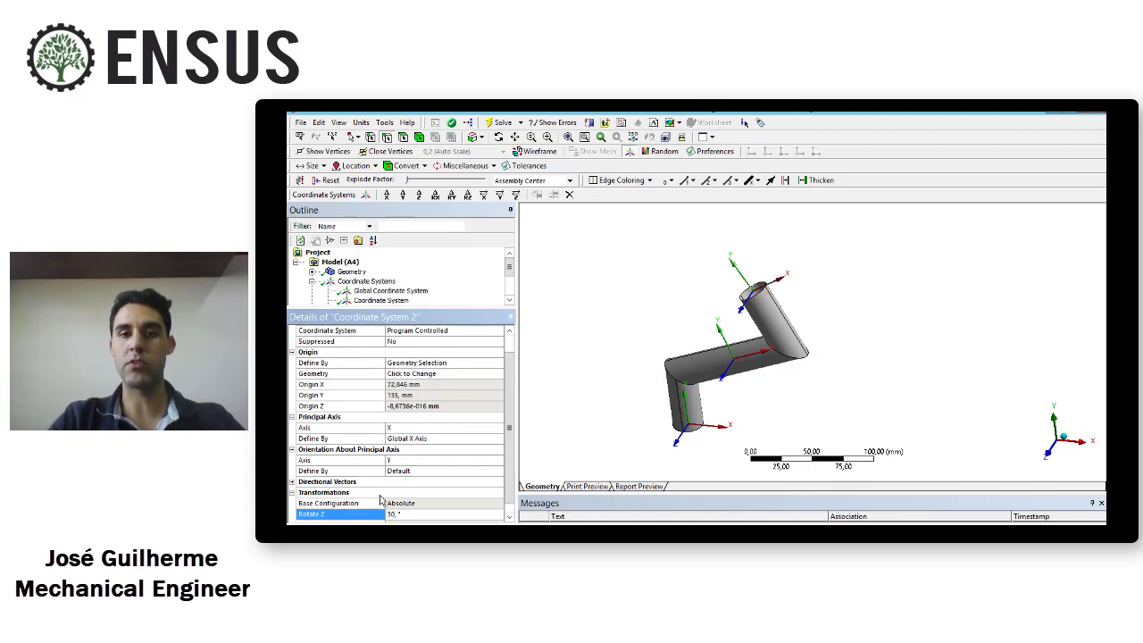
# Orbit the model to check the turned triad on the upper pipe's end, and enlarge the model tree.
pyautogui.moveTo(771, 359); pyautogui.dragTo(789, 340, button='middle')
pyautogui.scroll(2, 792, 337)
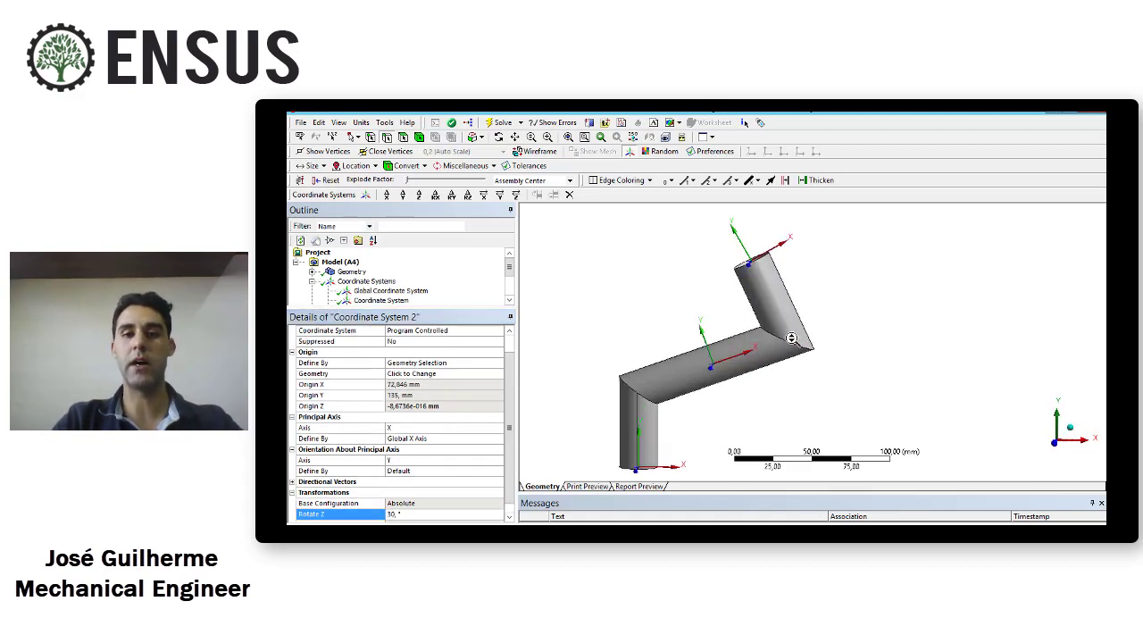
pyautogui.moveTo(775, 264); pyautogui.dragTo(870, 274, button='middle')
pyautogui.moveTo(868, 279); pyautogui.dragTo(679, 335, button='middle')
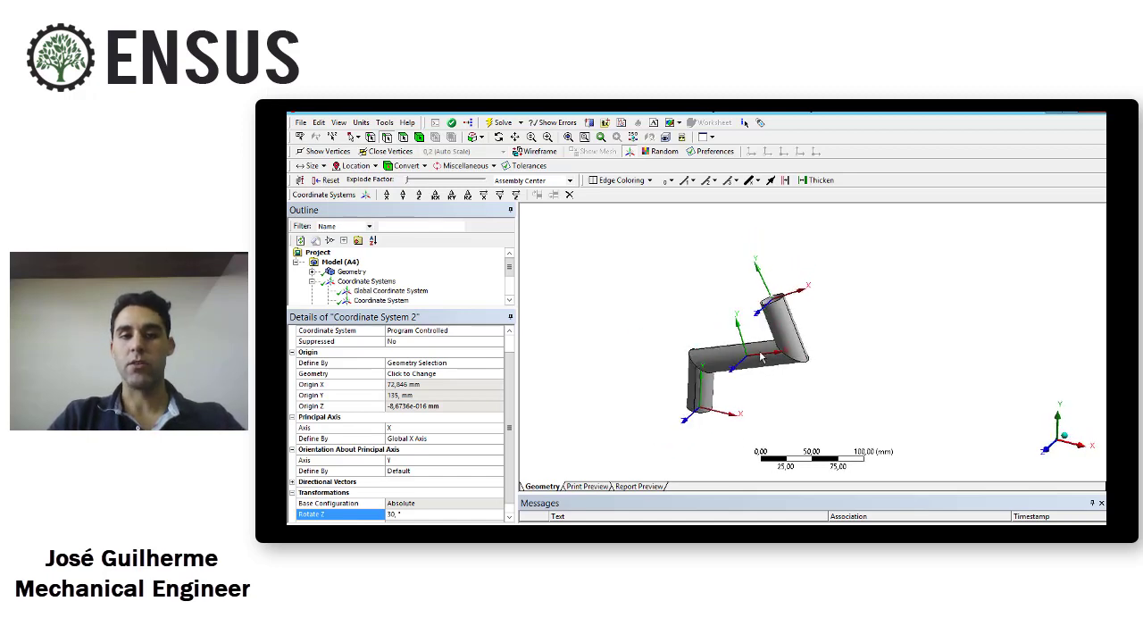
pyautogui.moveTo(766, 353)
pyautogui.mouseDown(button='middle')
pyautogui.moveTo(746, 332)
pyautogui.moveTo(764, 348)
pyautogui.mouseUp(button='middle')
pyautogui.scroll(2, 739, 337)
pyautogui.scroll(-1, 740, 337)
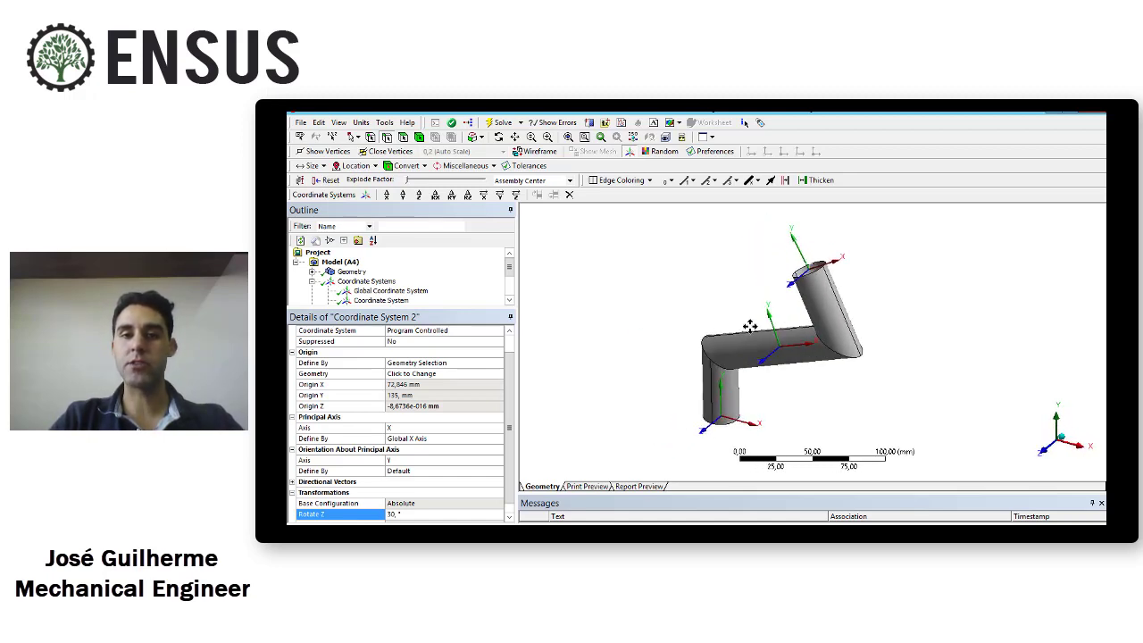
pyautogui.scroll(2, 506, 355)
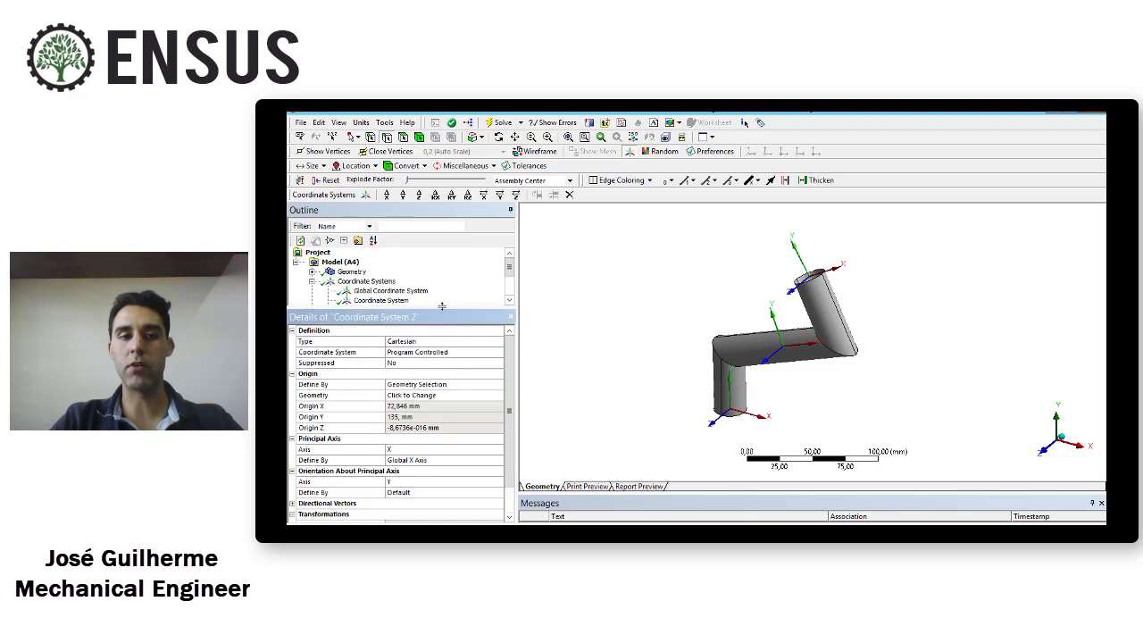
pyautogui.click(440, 307)
pyautogui.moveTo(441, 306); pyautogui.dragTo(435, 338)
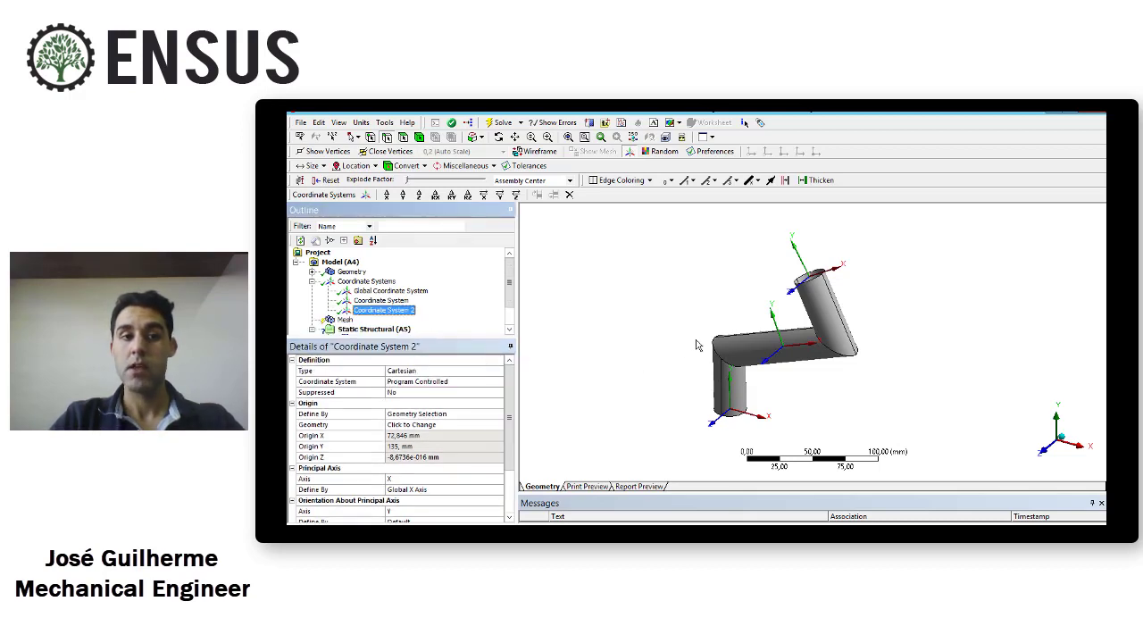
# Insert Coordinate System 3 with its origin Define By set to Global Coordinates.
pyautogui.click(365, 282)
pyautogui.rightClick(365, 282)
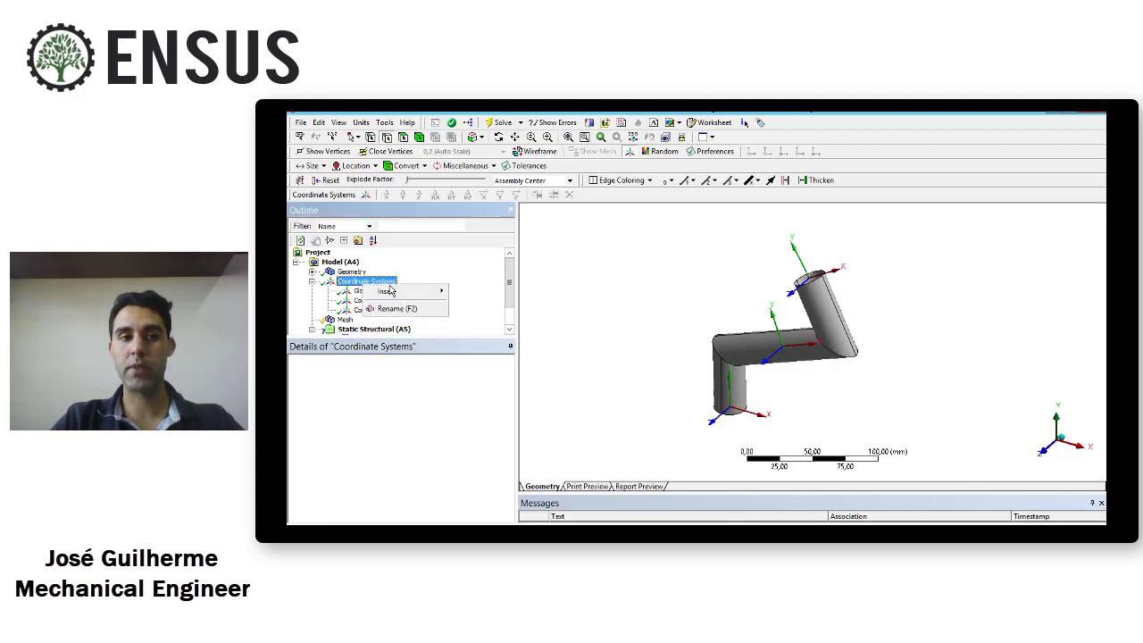
pyautogui.moveTo(384, 292)
pyautogui.click(494, 291)
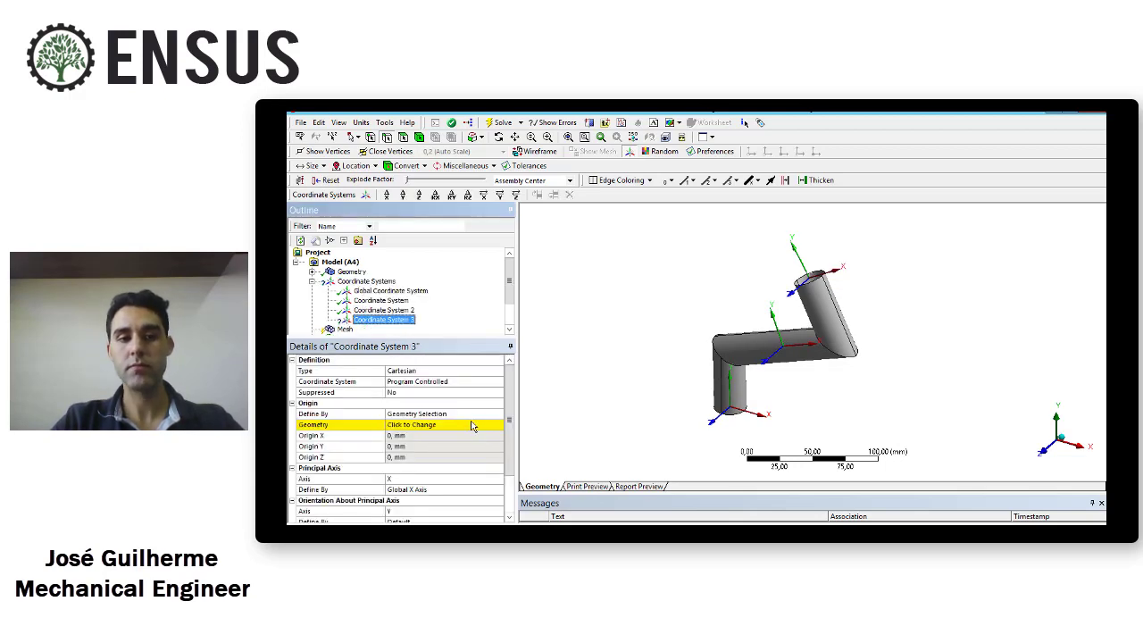
pyautogui.click(473, 416)
pyautogui.click(498, 414)
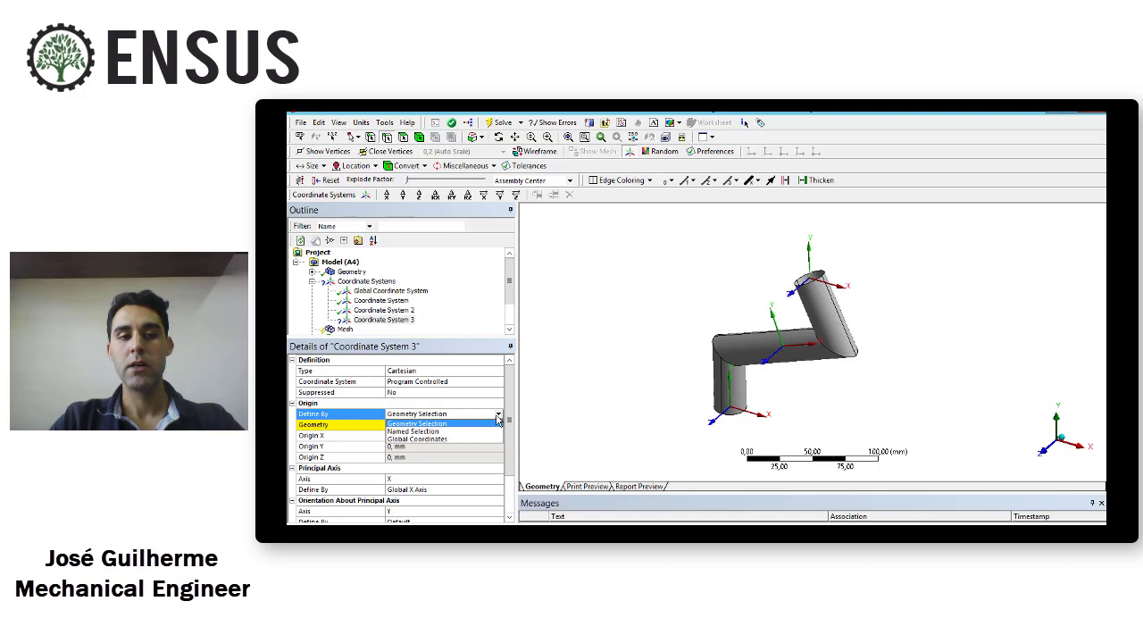
pyautogui.click(476, 441)
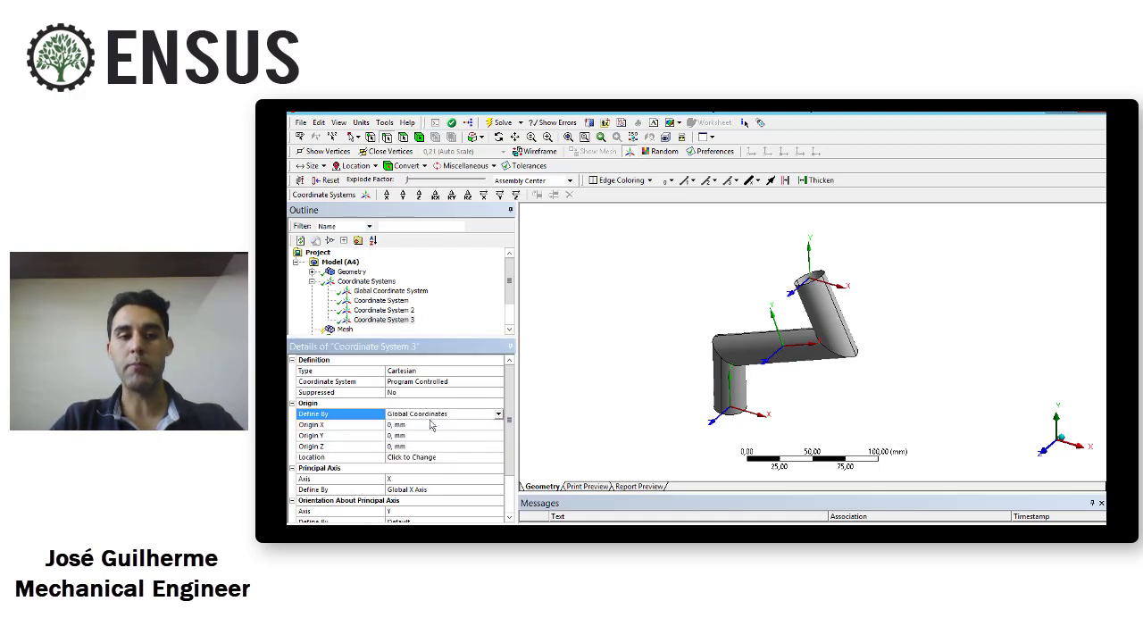
pyautogui.scroll(-2, 778, 348)
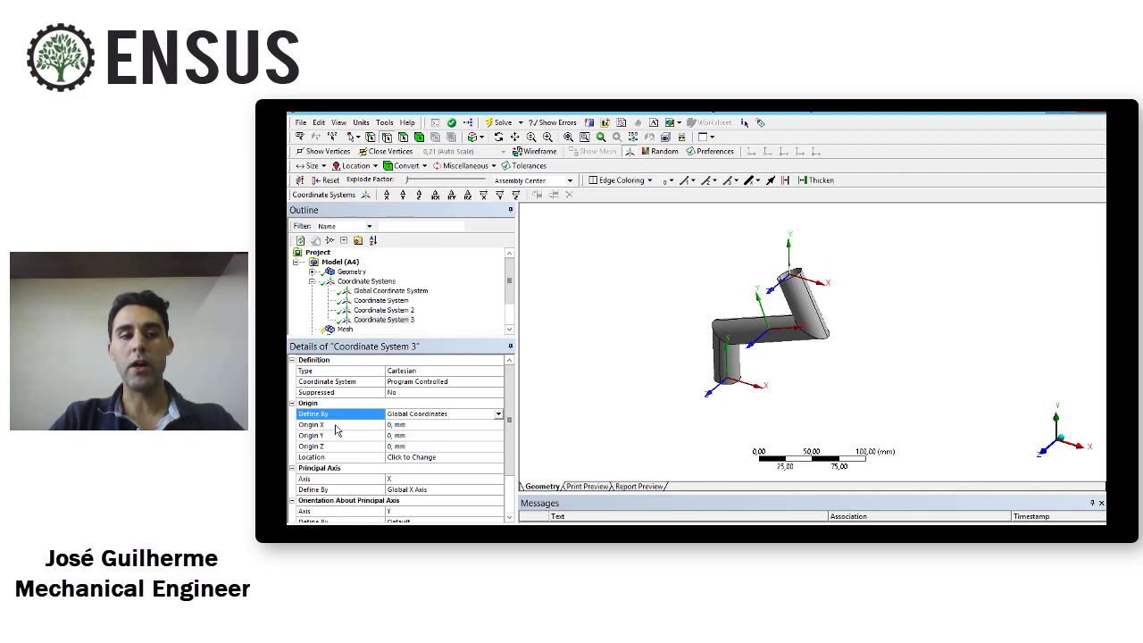
# Enter Coordinate System 3's origin as X 100, Y 20, Z 50 mm.
pyautogui.click(417, 425)
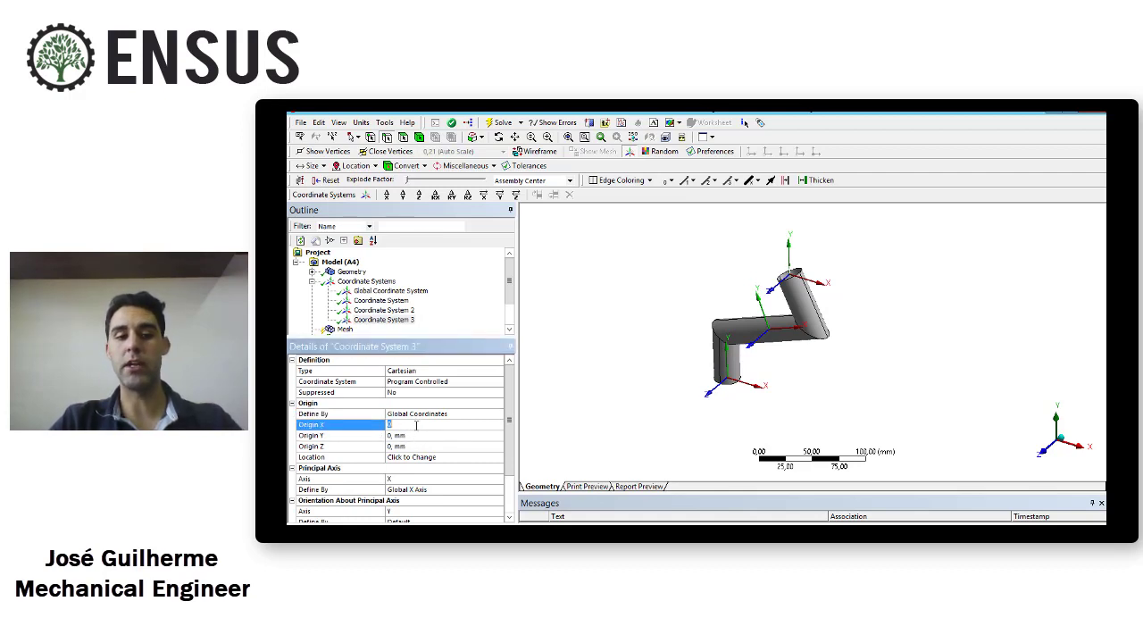
pyautogui.write('100')
pyautogui.press('Return')
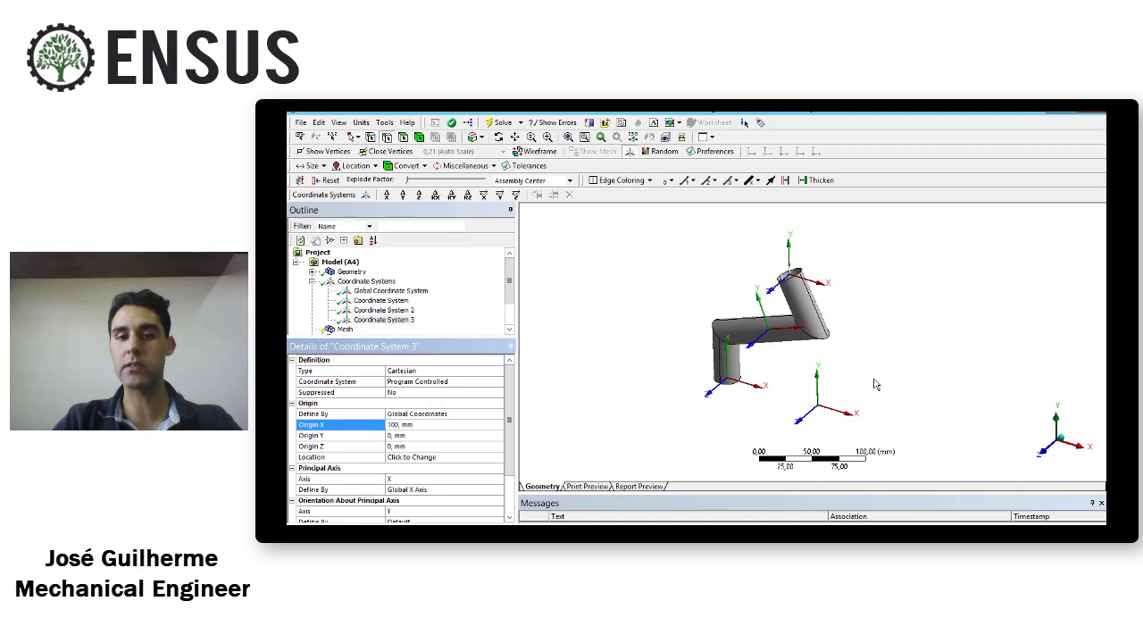
pyautogui.click(435, 436)
pyautogui.write('2')
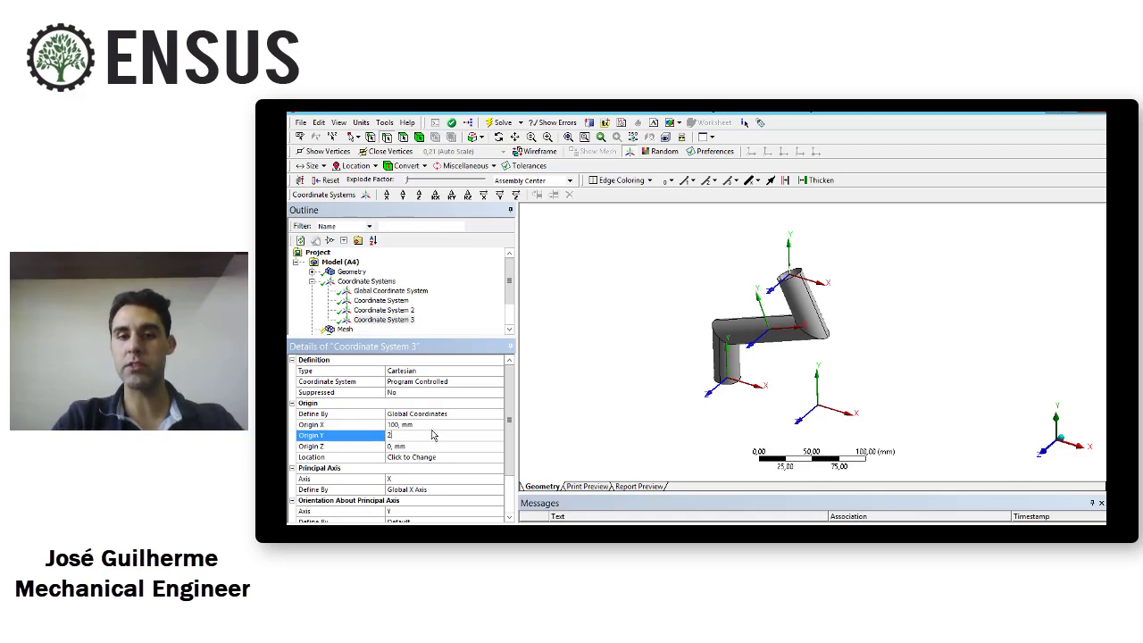
pyautogui.write('0,')
pyautogui.click(412, 447)
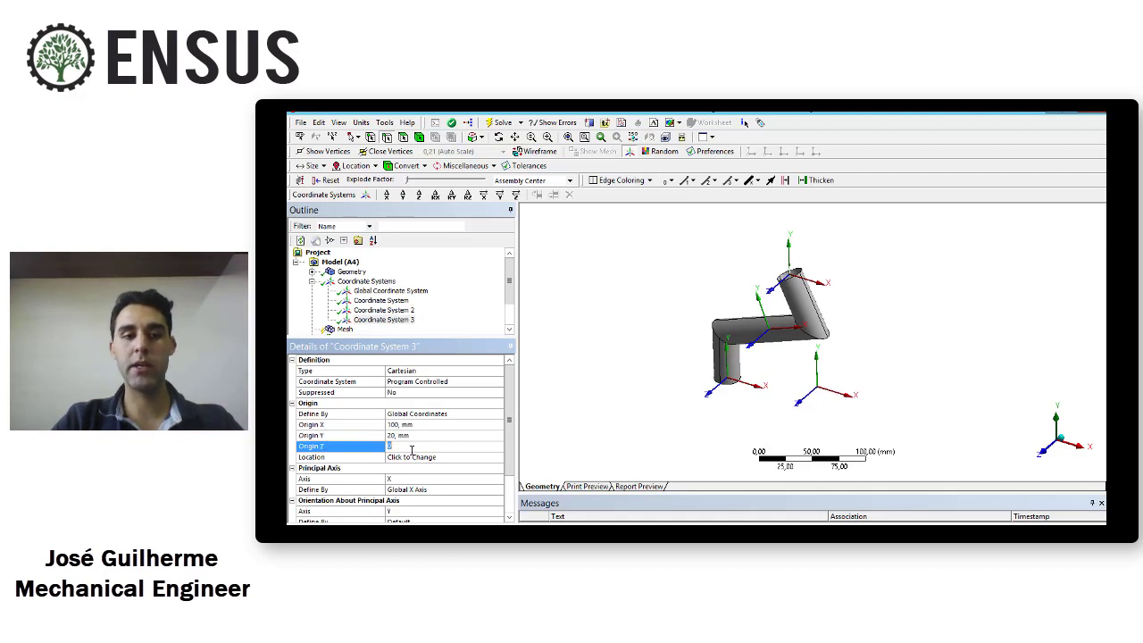
pyautogui.press('Return')
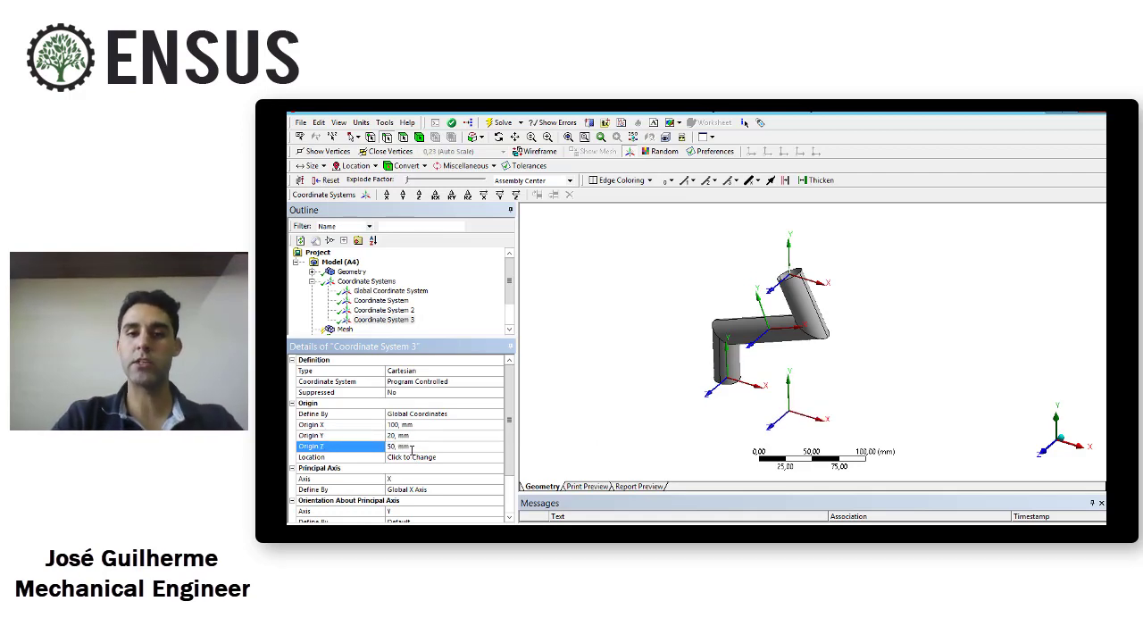
# Orbit the model and review the Details panel to check the new origin.
pyautogui.moveTo(773, 329); pyautogui.dragTo(820, 366, button='middle')
pyautogui.scroll(2, 798, 365)
pyautogui.scroll(-2, 793, 372)
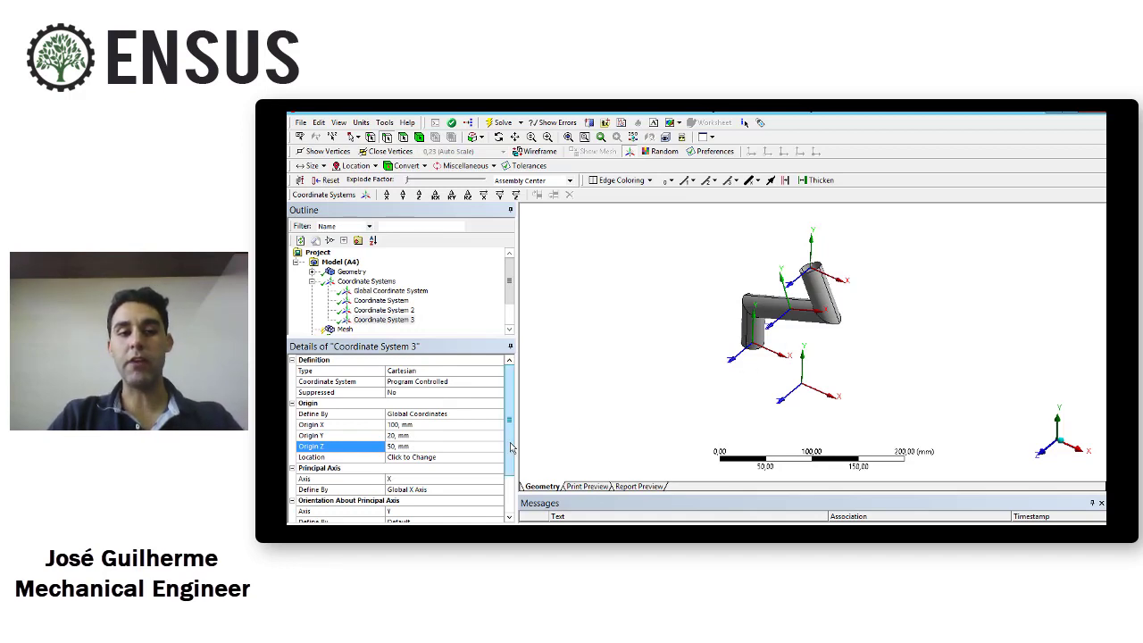
pyautogui.moveTo(511, 446); pyautogui.dragTo(511, 479)
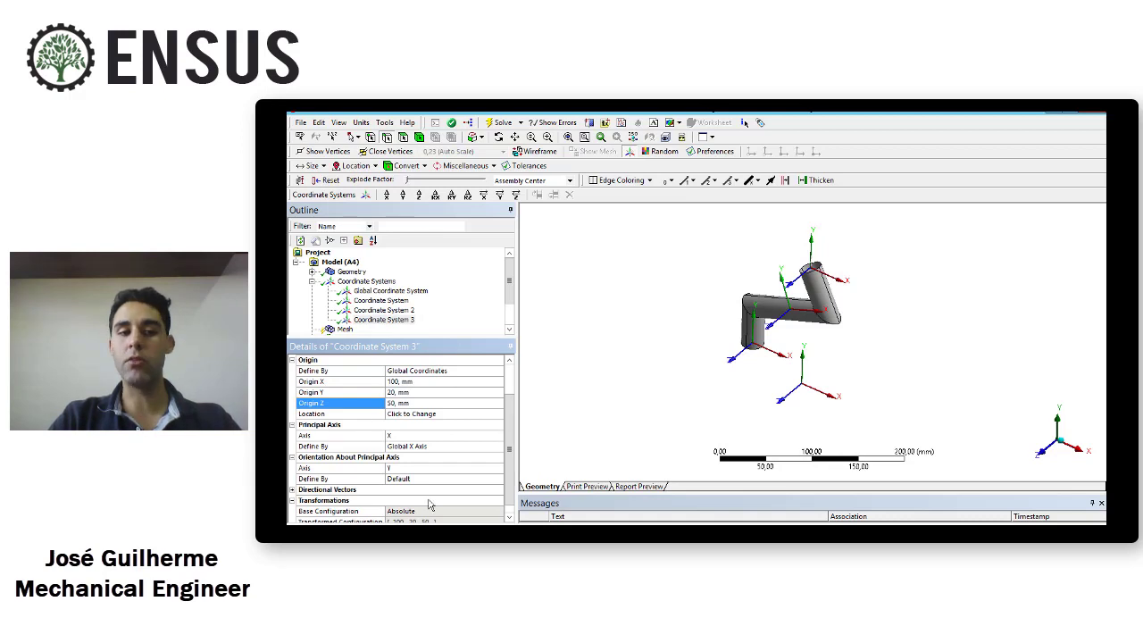
pyautogui.click(510, 506)
pyautogui.scroll(3, 514, 466)
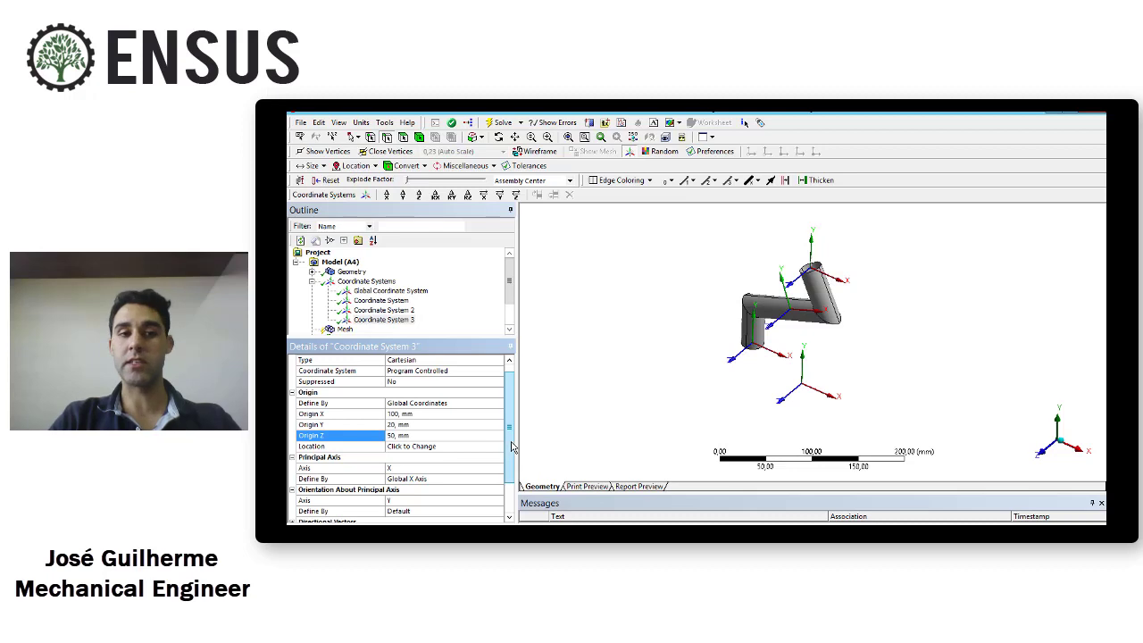
pyautogui.scroll(1, 512, 449)
# Insert Coordinate System 4, leaving its origin defined by Geometry Selection.
pyautogui.rightClick(366, 282)
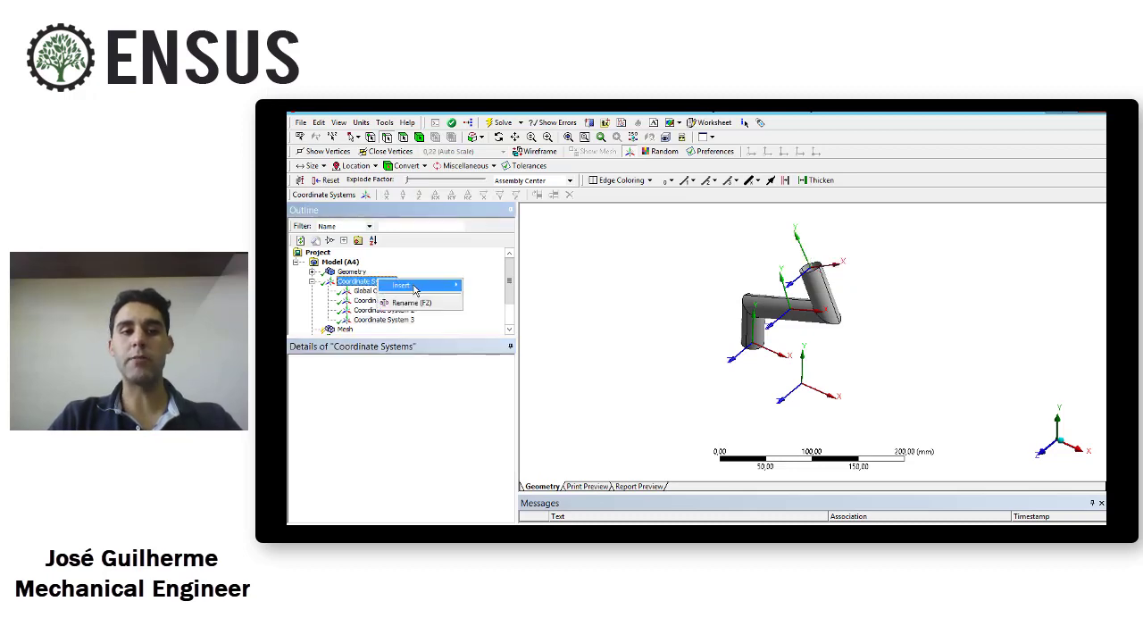
pyautogui.moveTo(440, 286)
pyautogui.click(497, 285)
pyautogui.click(447, 426)
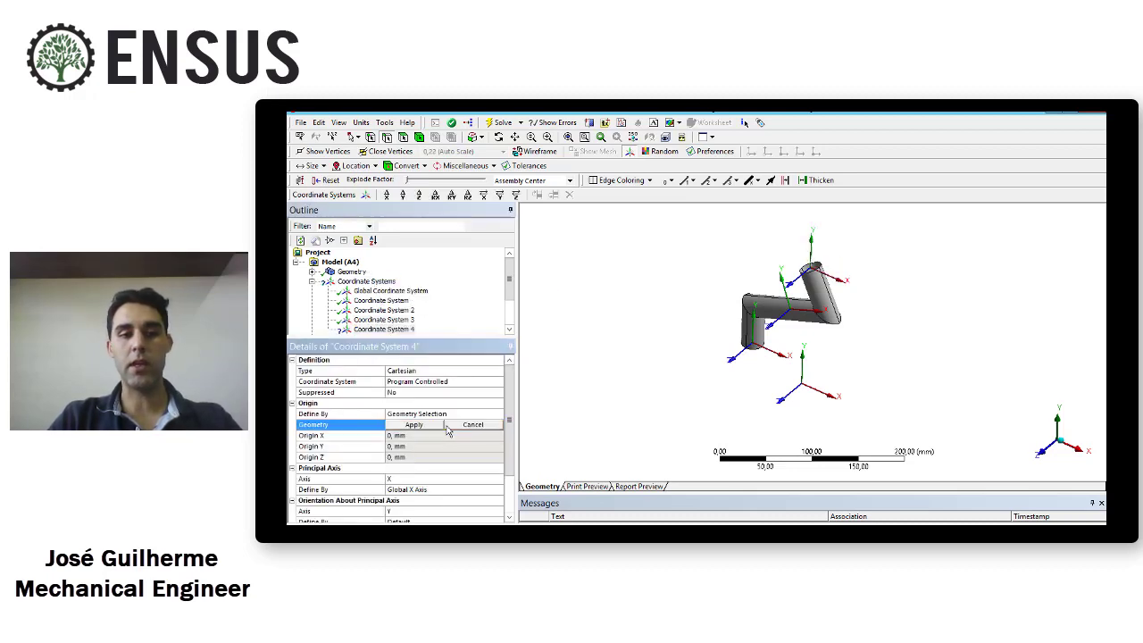
pyautogui.click(460, 414)
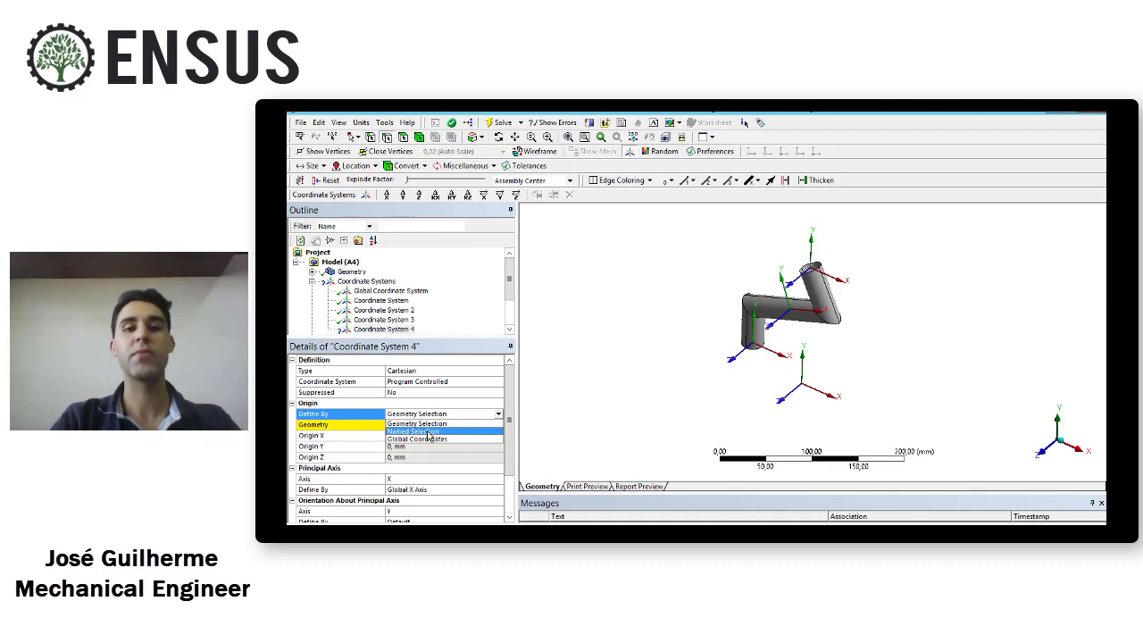
pyautogui.click(584, 349)
pyautogui.moveTo(764, 287); pyautogui.dragTo(785, 351, button='middle')
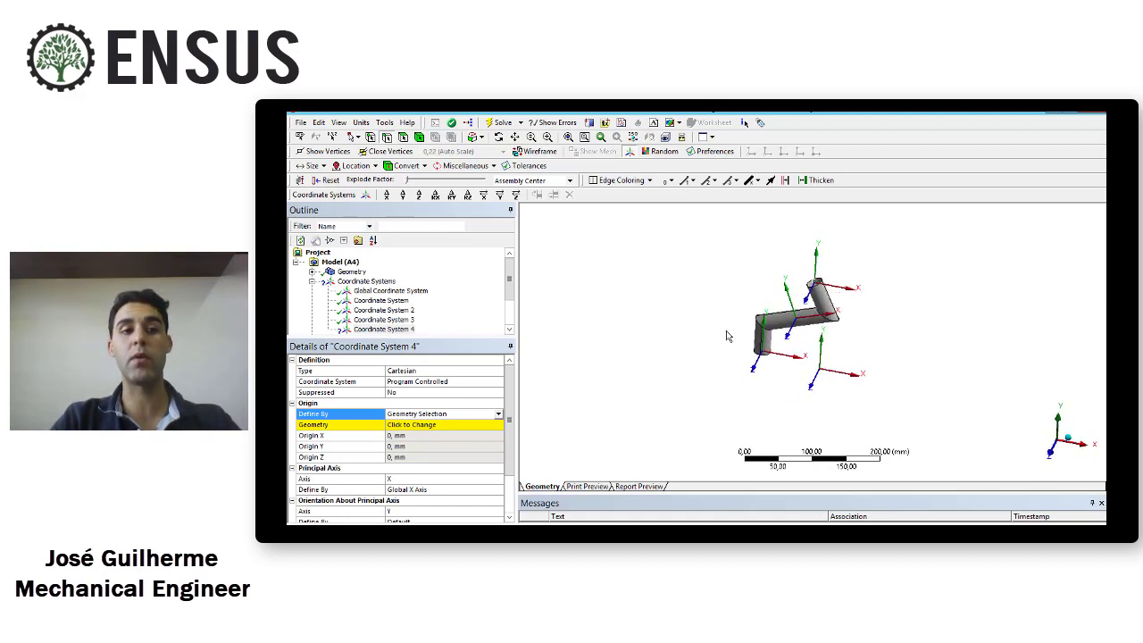